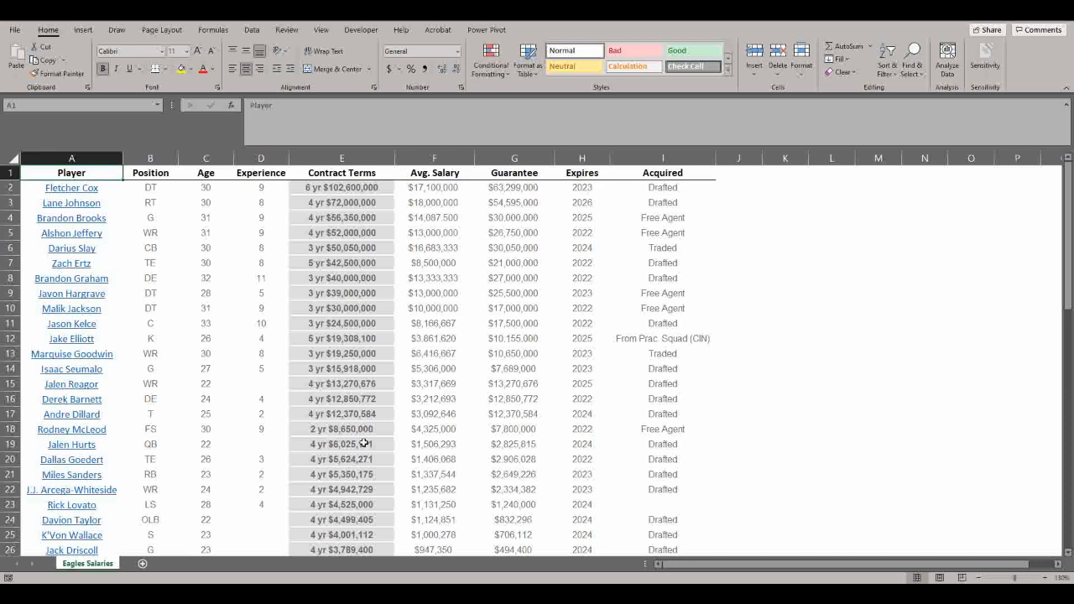
key(ctrl+shift+Right)
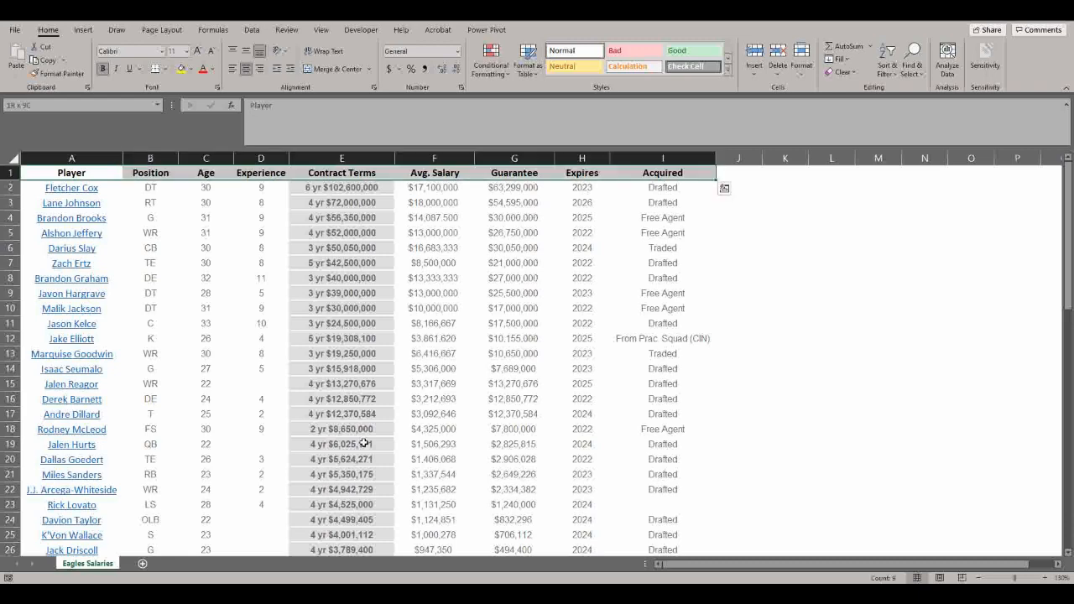
key(ctrl+shift+Down)
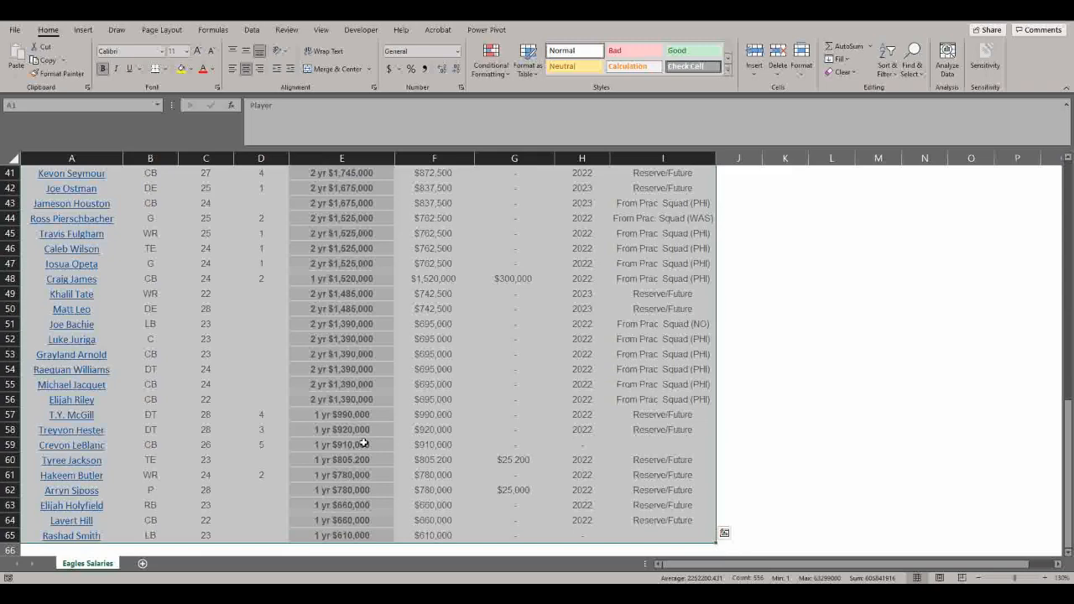
scroll(363, 443, up, 10)
key(ctrl+Home)
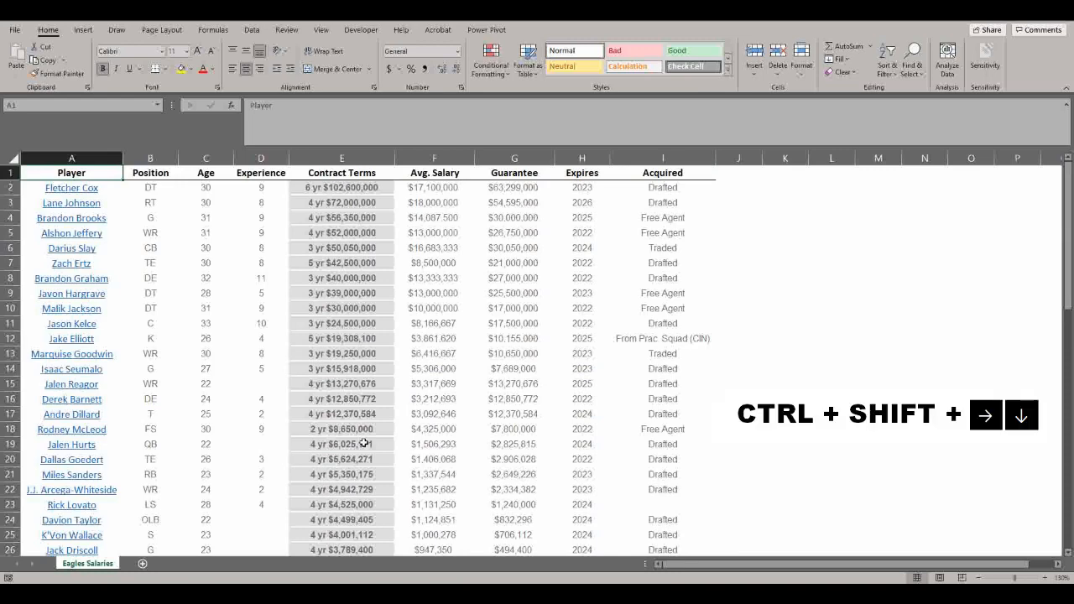
Apply a filter to the whole salary table, from the Player header to the last row, and return to cell A1.
key(ctrl+shift+Right)
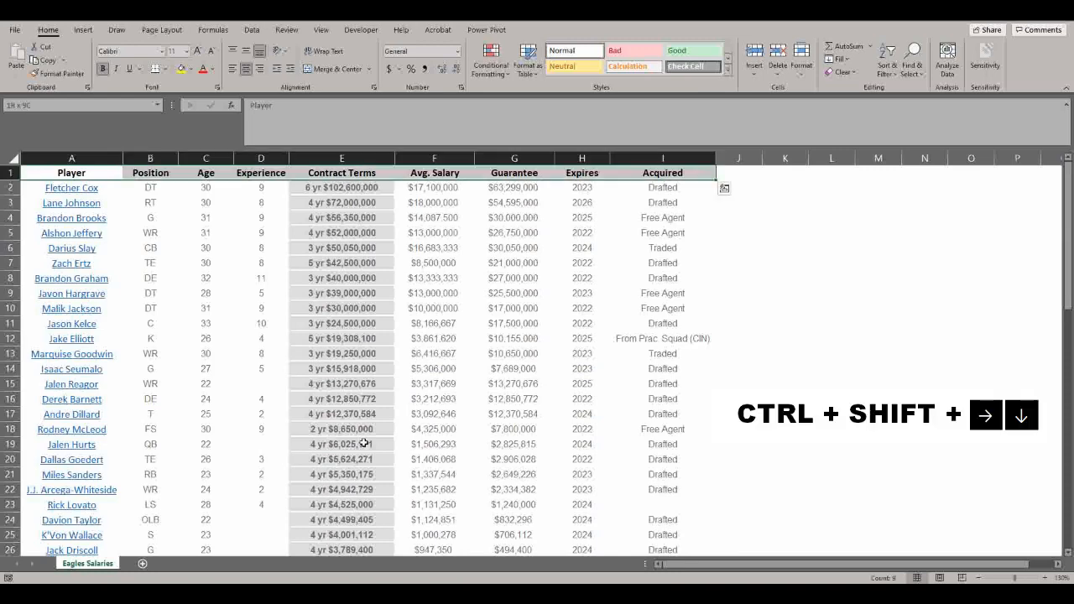
key(ctrl+shift+Down)
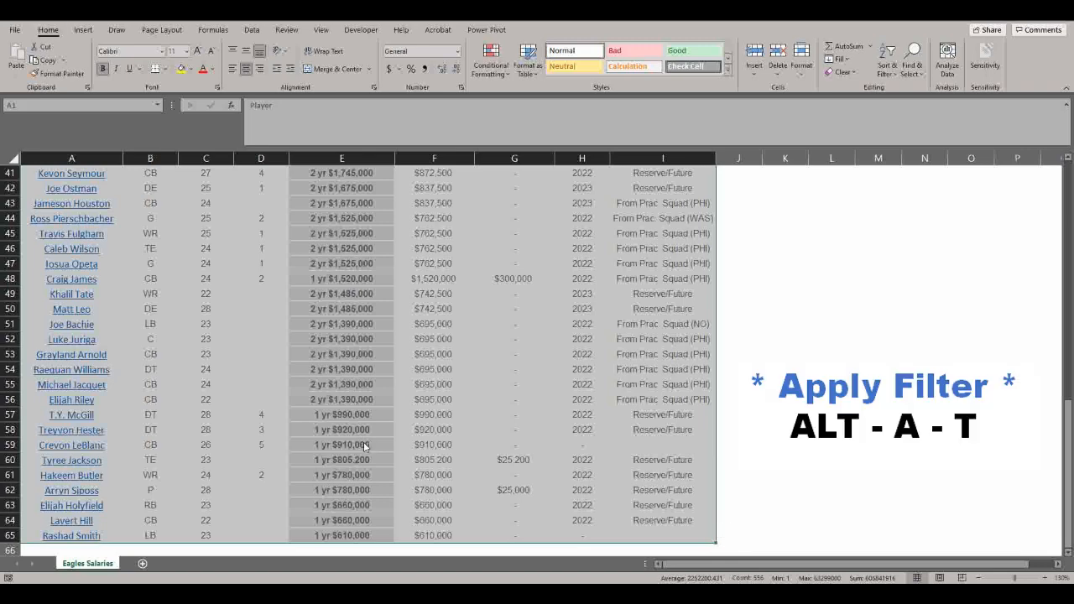
key(alt+a)
key(t)
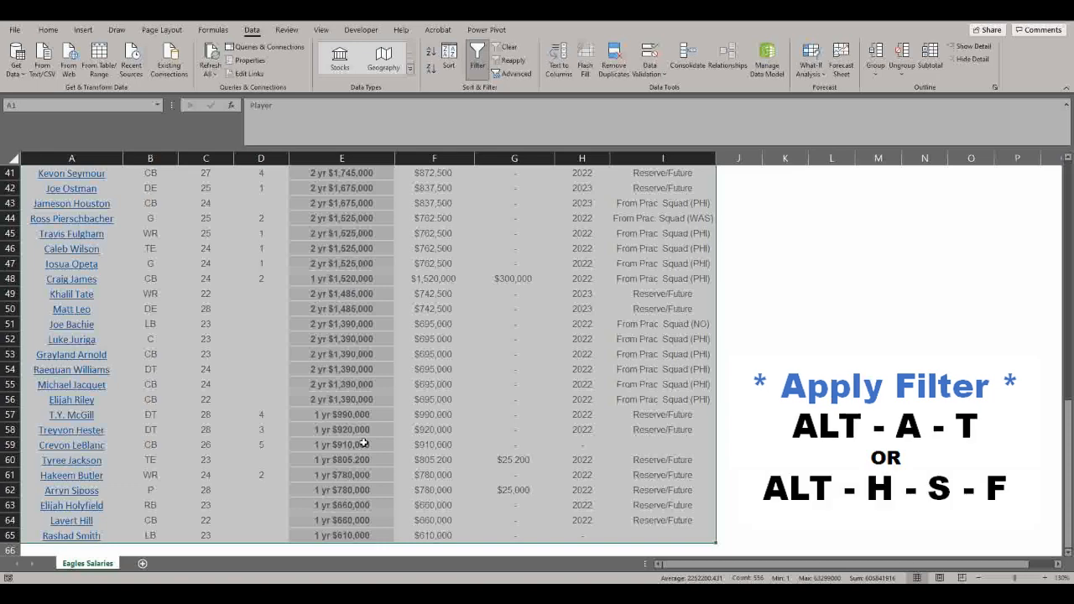
key(ctrl+Home)
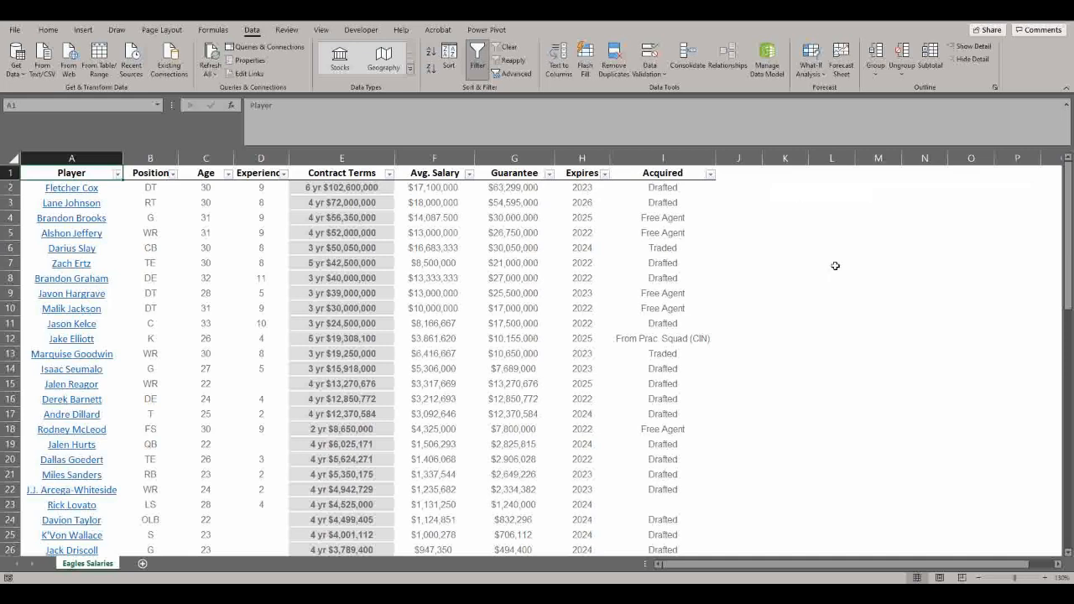
Examine the sort, filter and search options offered for the Player column without applying any of them.
key(alt)
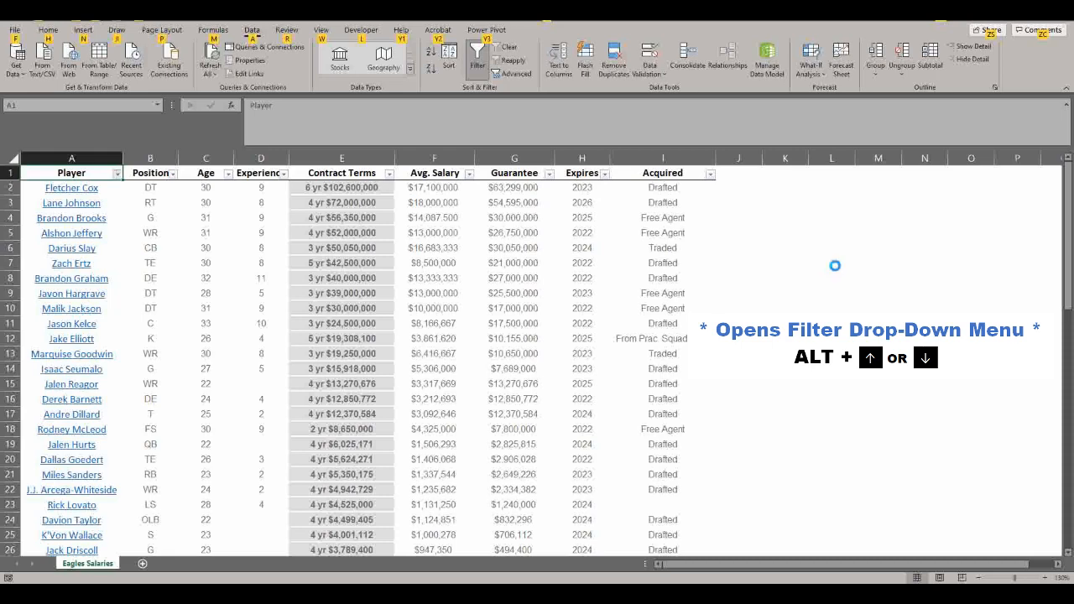
key(alt+Down)
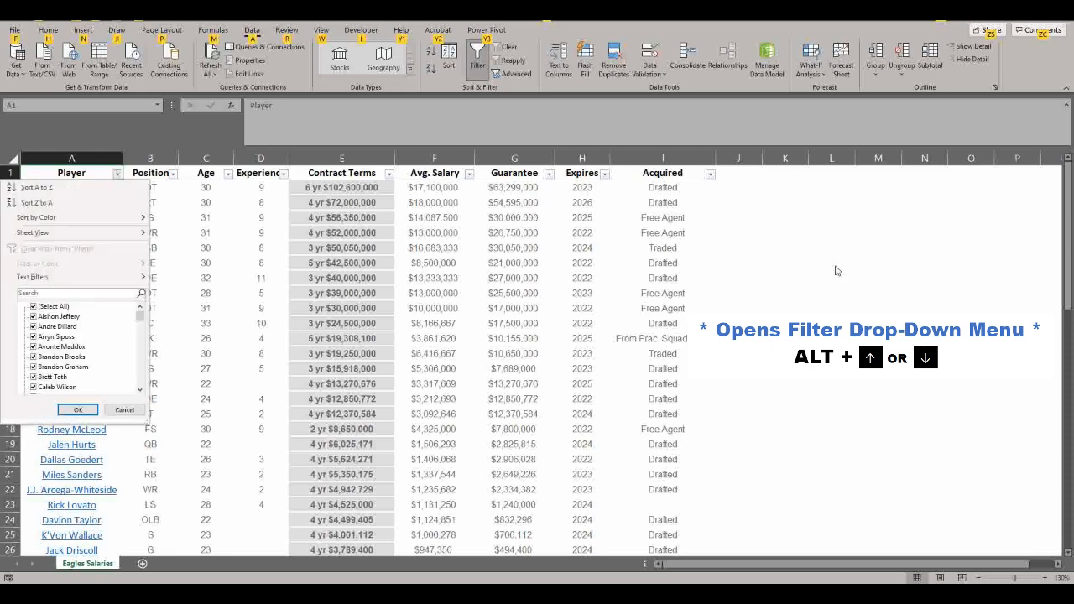
key(Down)
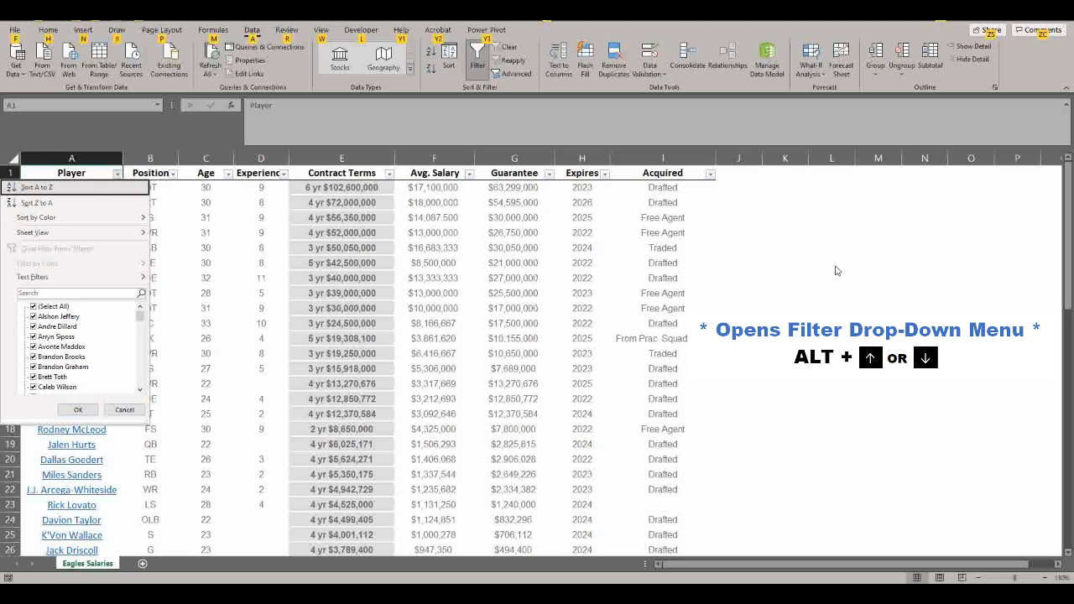
key(Down)
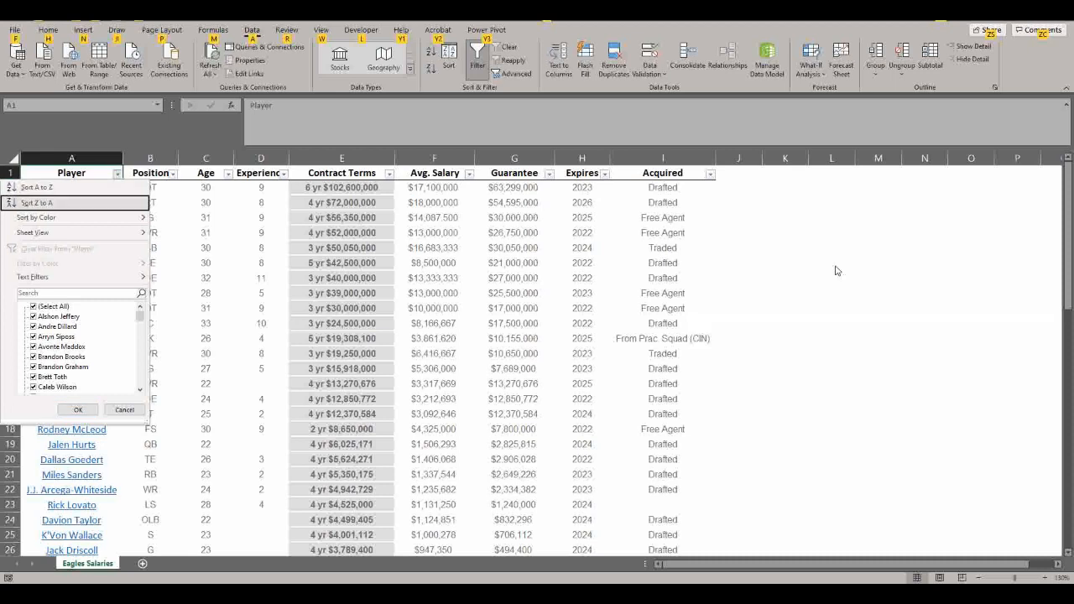
key(Down)
key(Down)
key(Down)
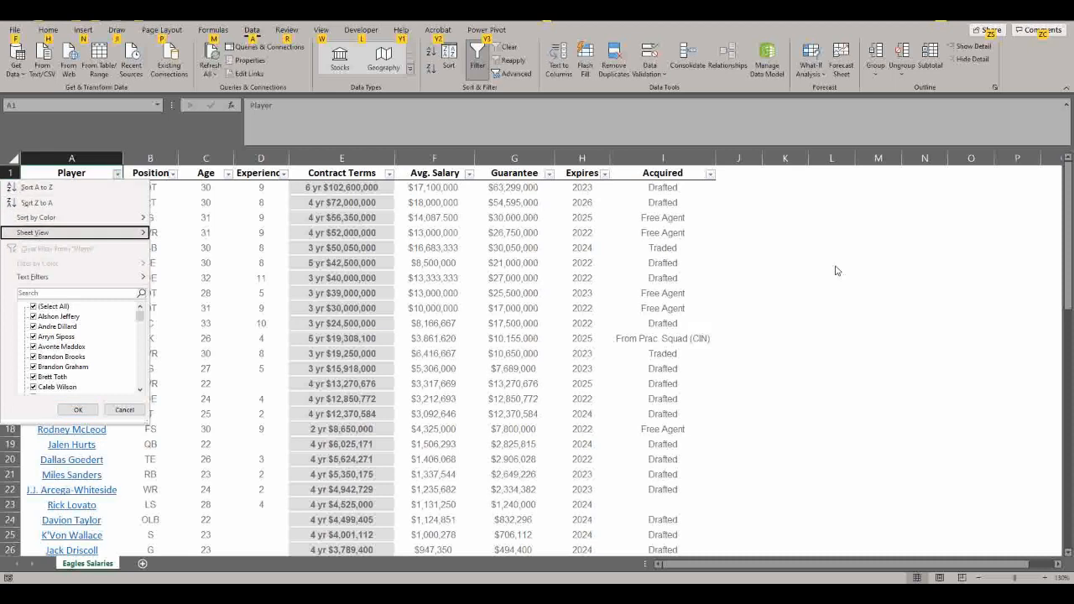
key(Down)
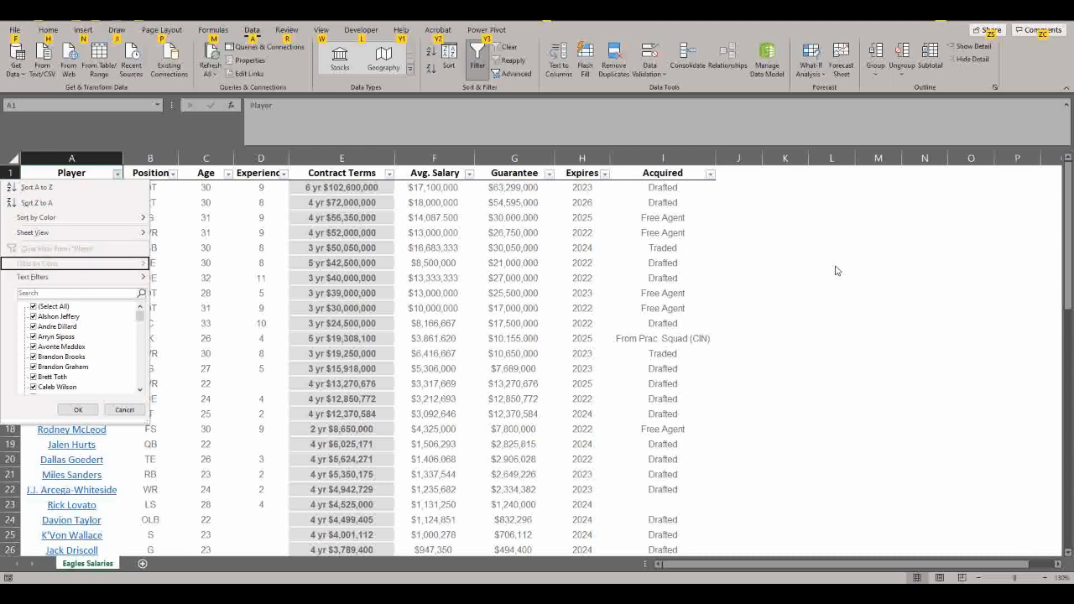
key(Up)
key(Up)
key(Up)
key(Up)
key(Up)
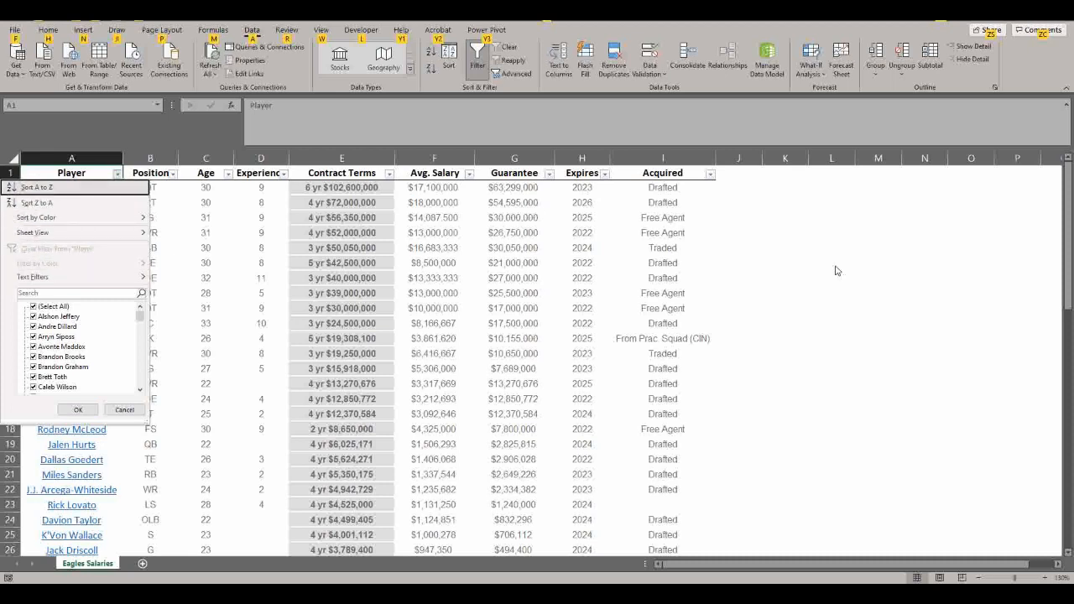
key(Down)
key(Down)
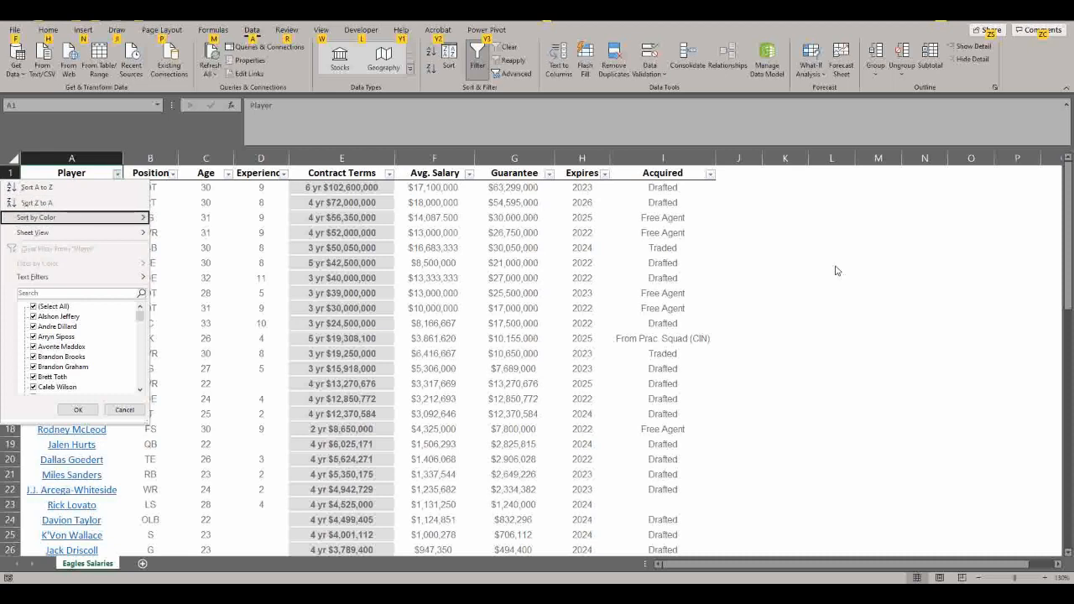
key(Down)
key(Down)
key(Down)
key(Down)
key(Down)
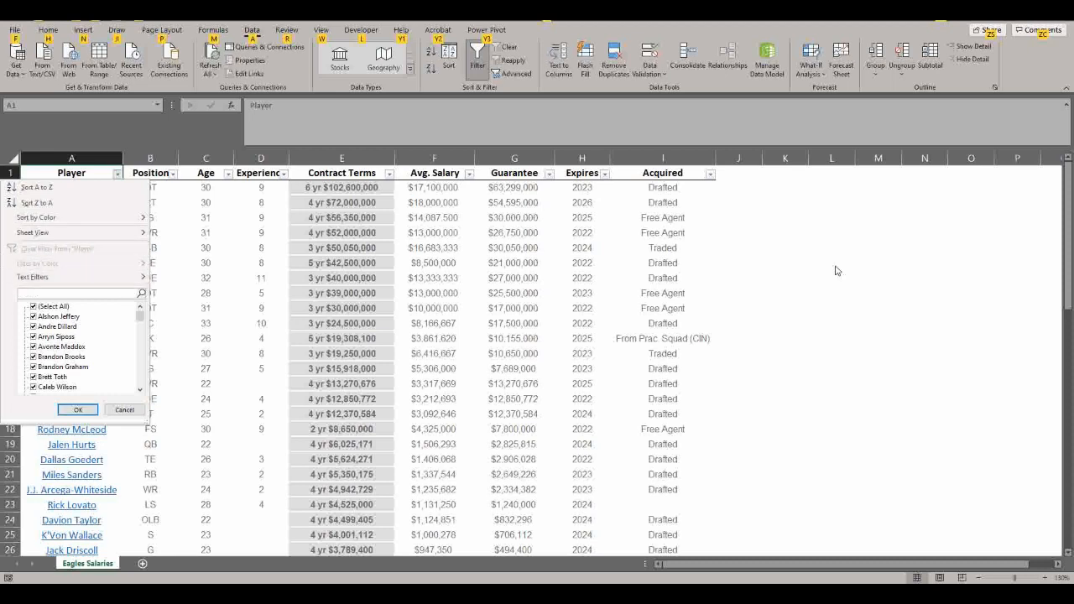
key(Down)
key(Down)
key(Down)
key(Down)
key(Down)
key(Down)
key(o)
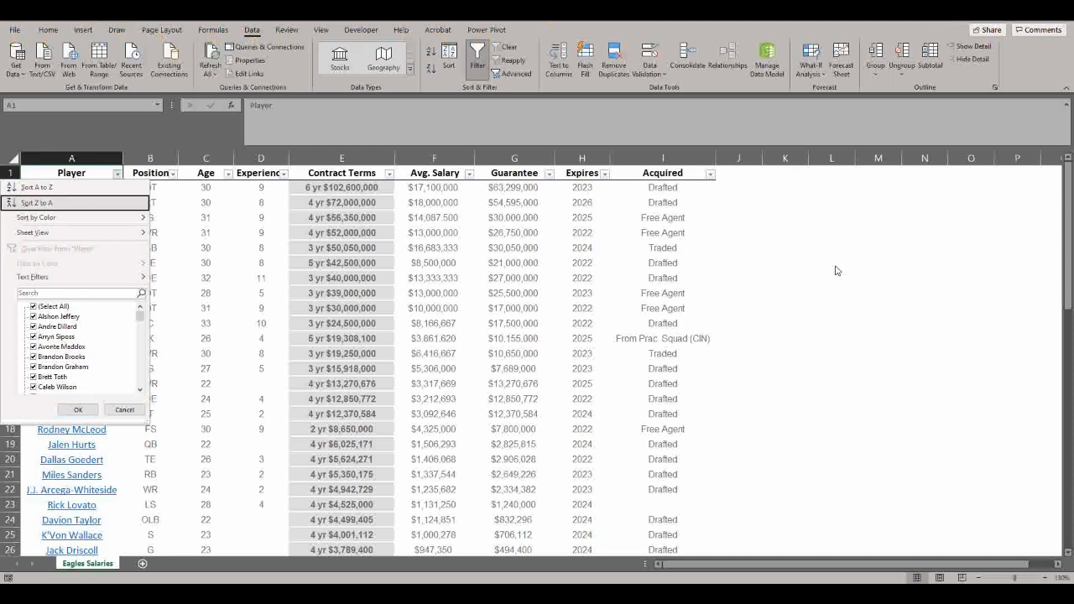
key(Down)
key(Down)
key(Down)
key(Down)
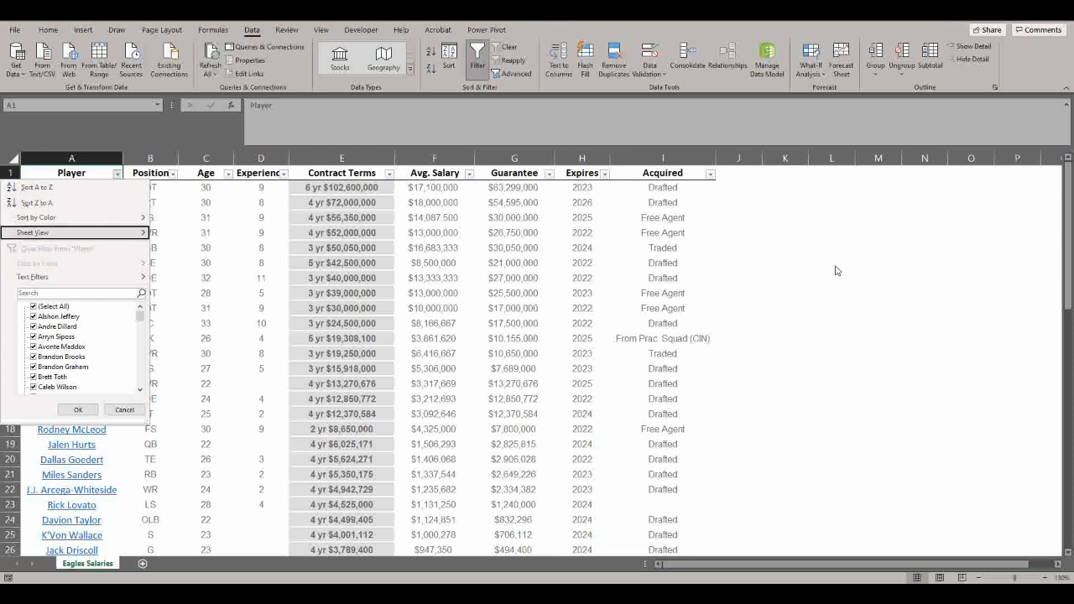
key(Up)
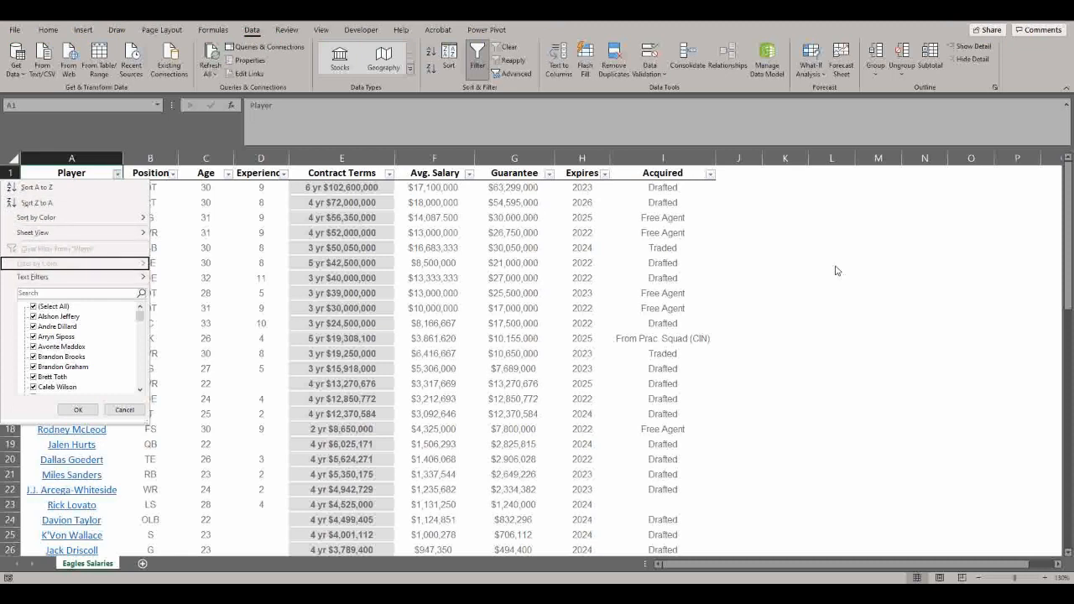
key(Escape)
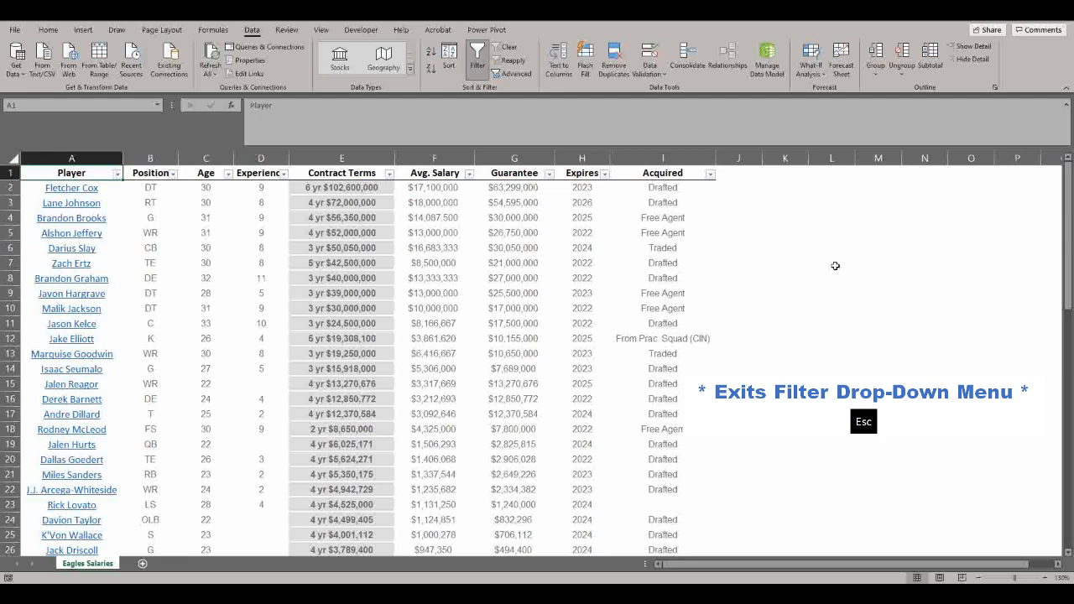
key(alt+Down)
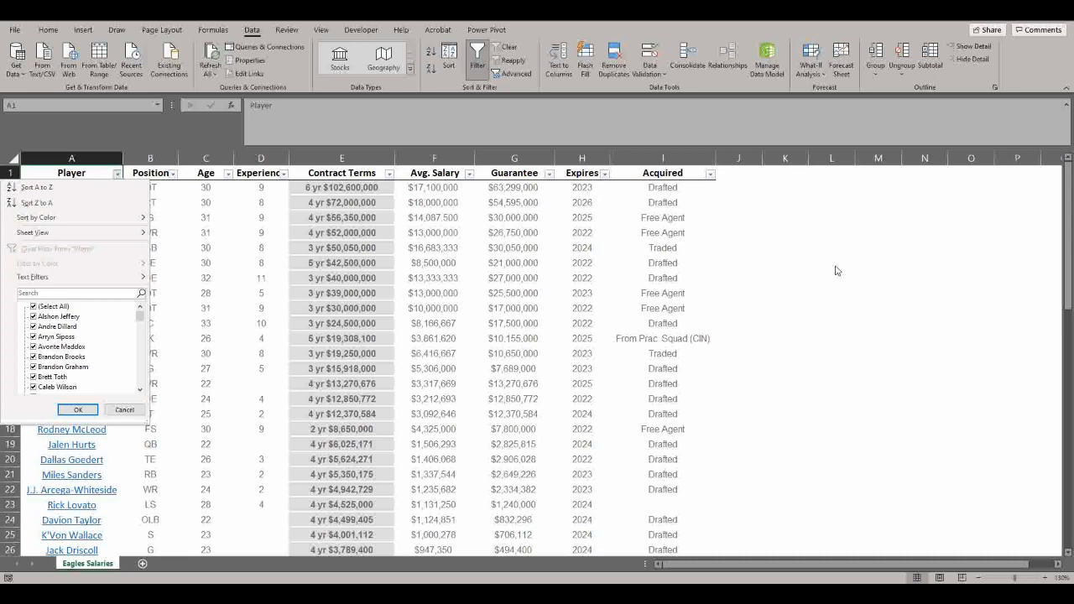
key(Escape)
Sort the table by the Player column from A to Z.
key(alt+Down)
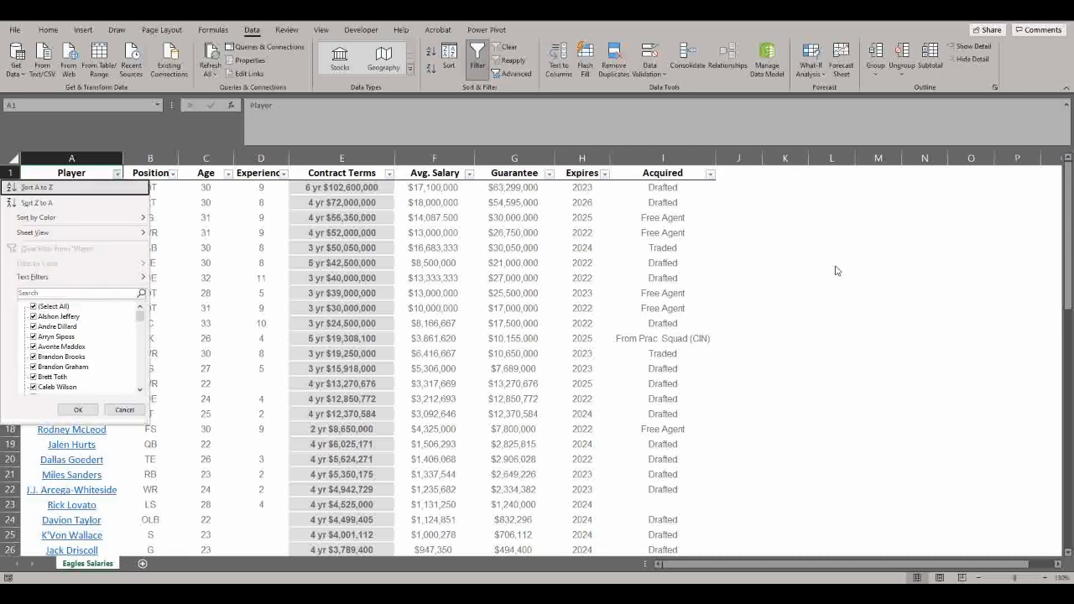
key(Down)
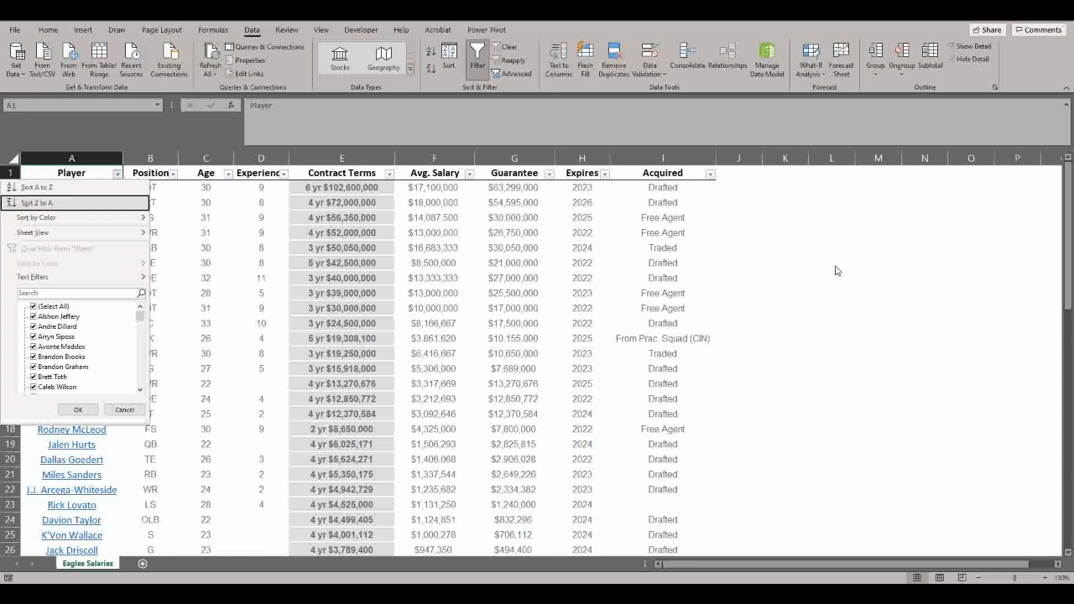
key(Up)
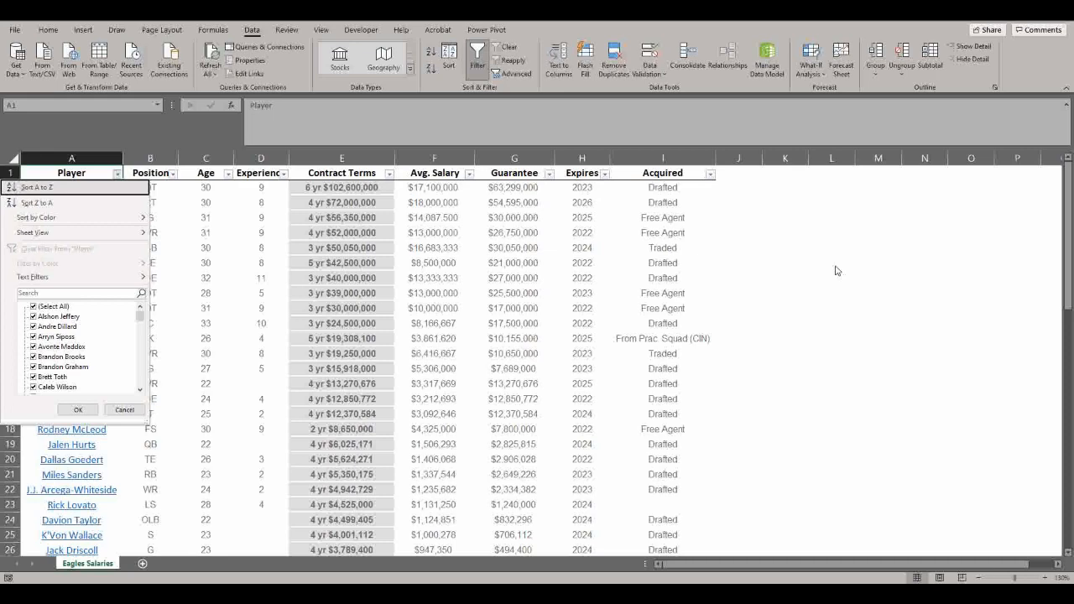
key(Return)
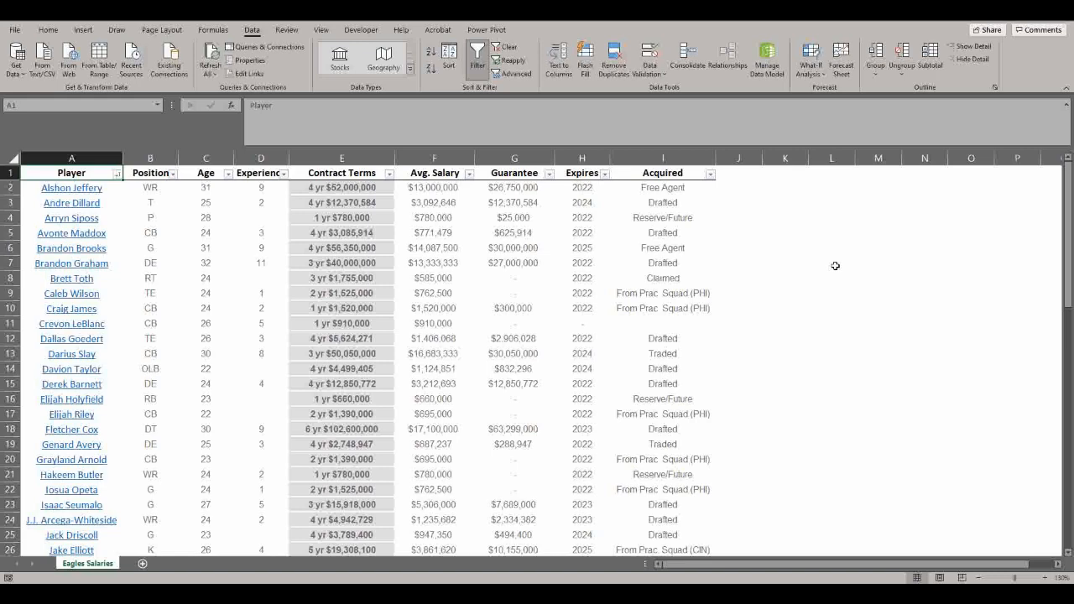
Filter the Player column with the search term "cox" and clear that filter.
key(alt+Down)
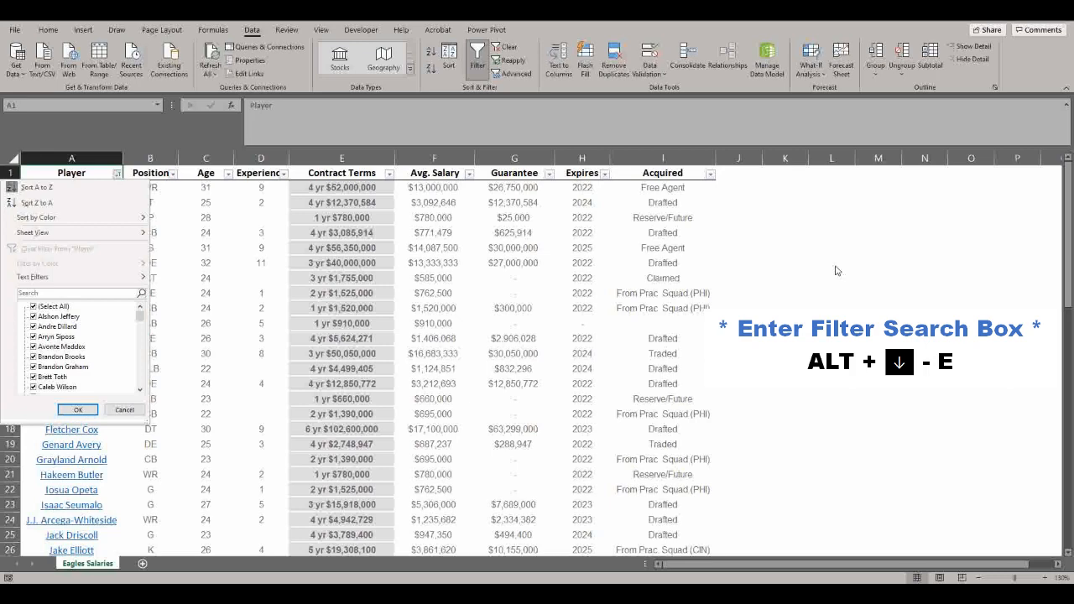
key(e)
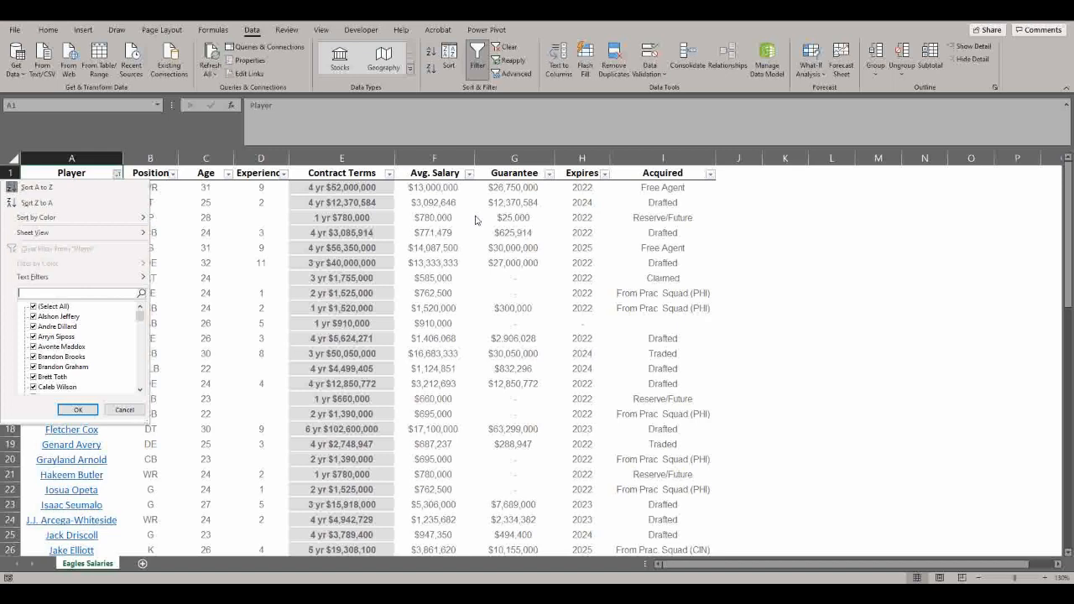
text(cox)
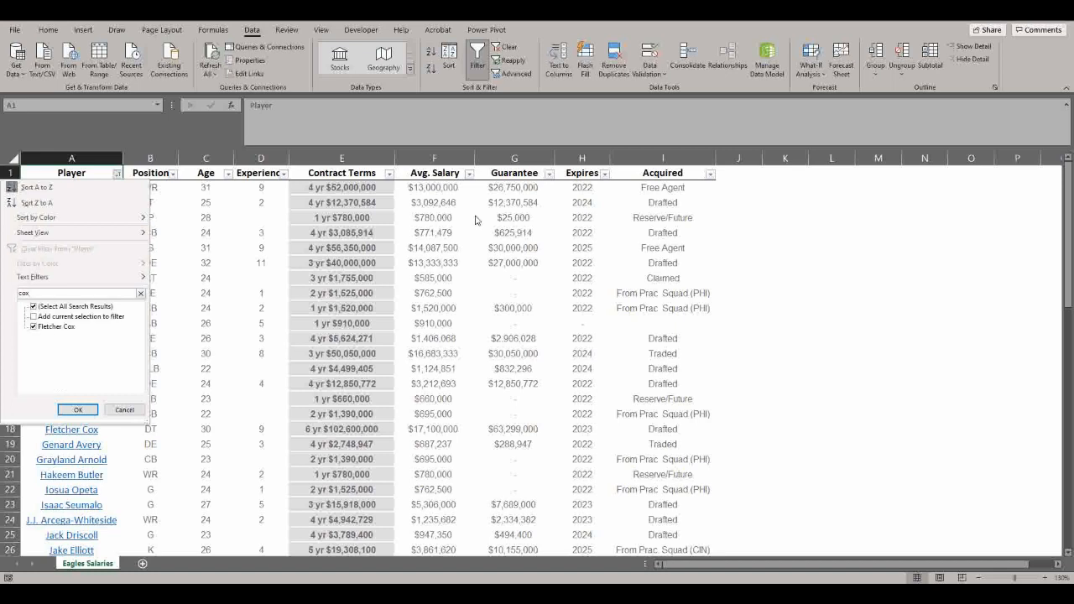
key(Return)
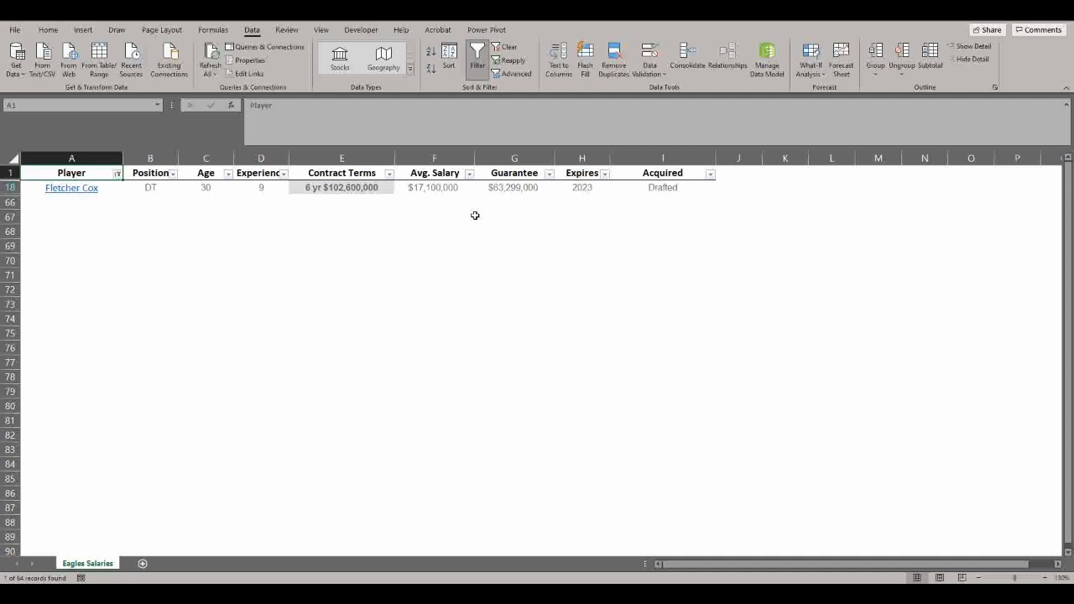
key(alt+Down)
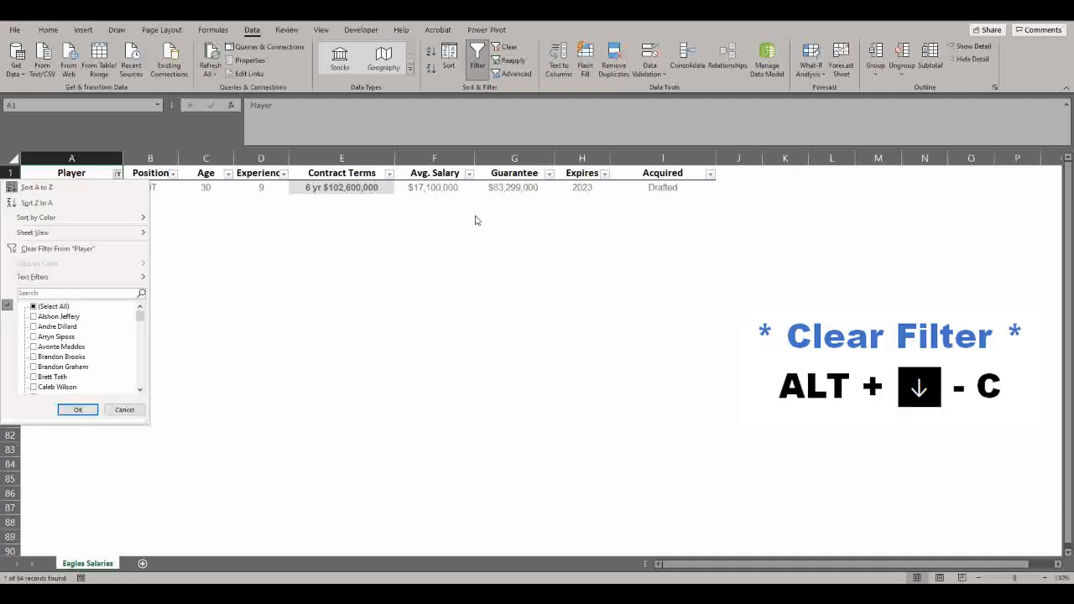
key(c)
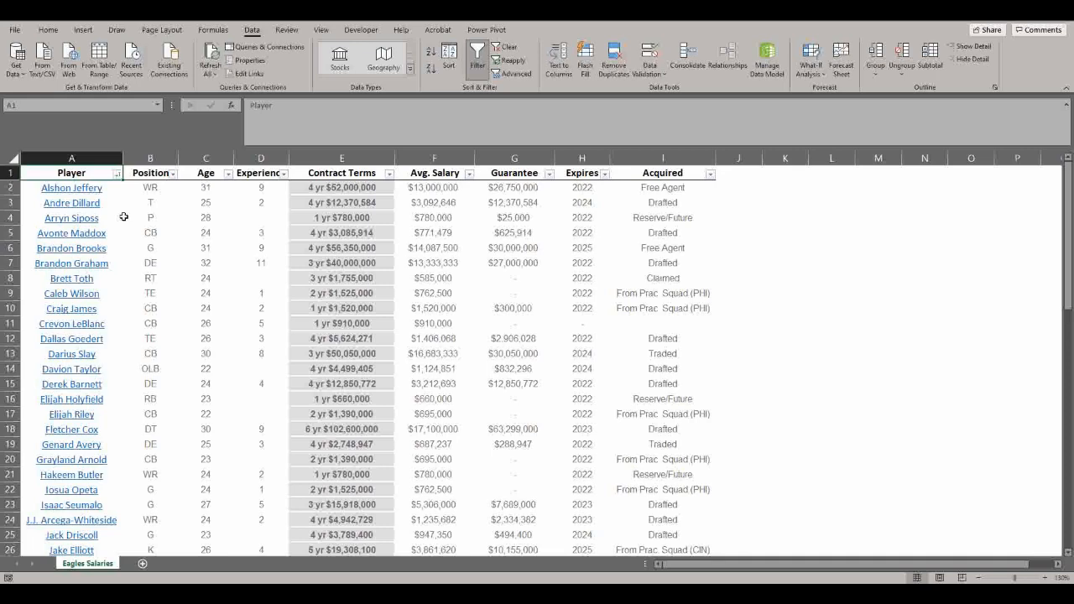
Repeat the "cox" search filter on the Player column and clear it again to show all players.
key(alt+Down)
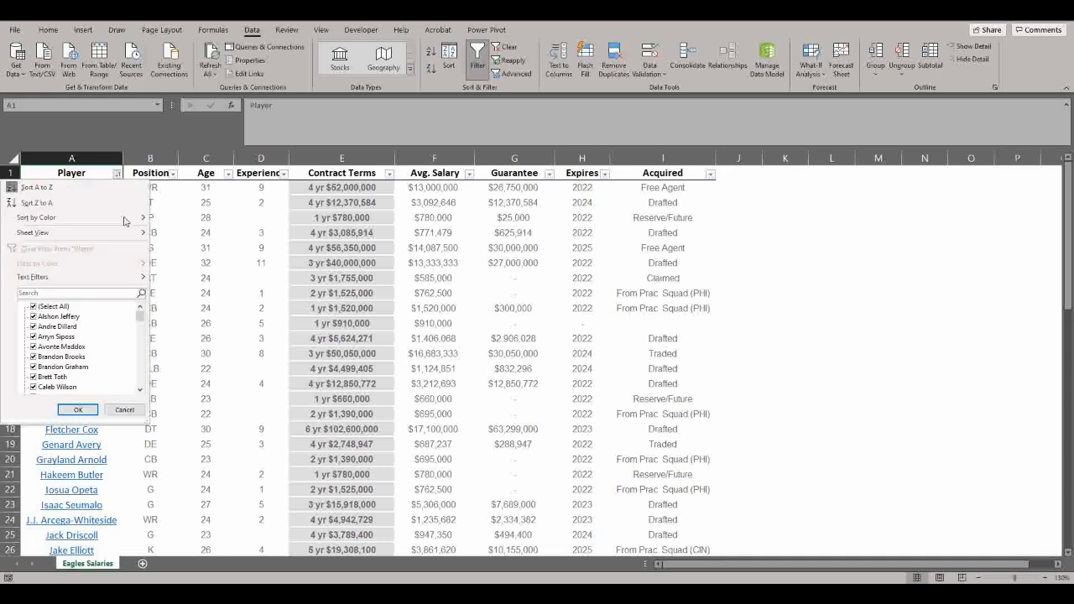
text(cox)
key(Return)
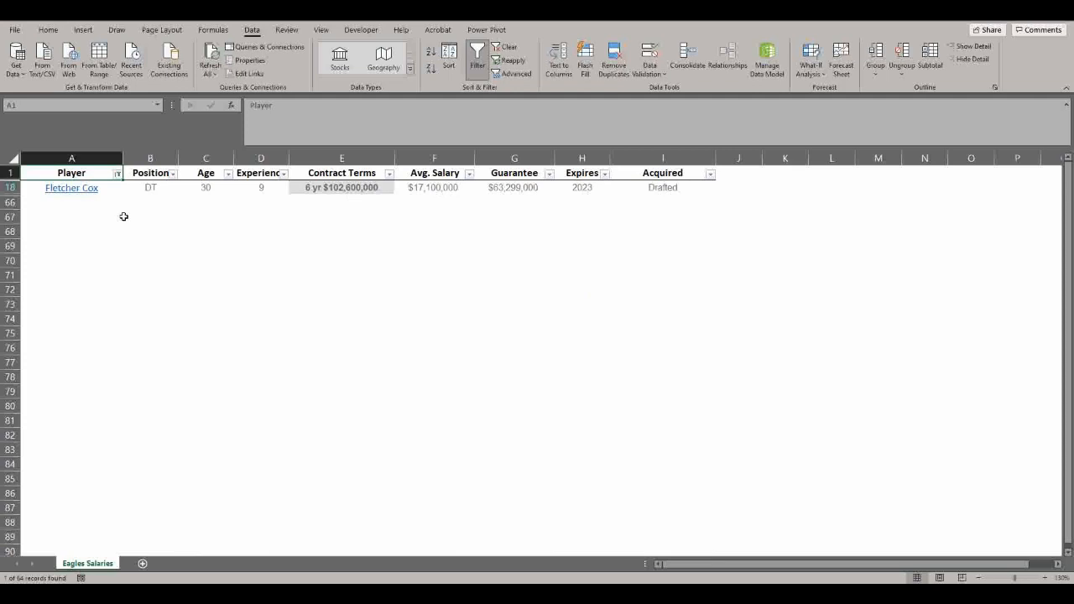
key(alt+Down)
key(c)
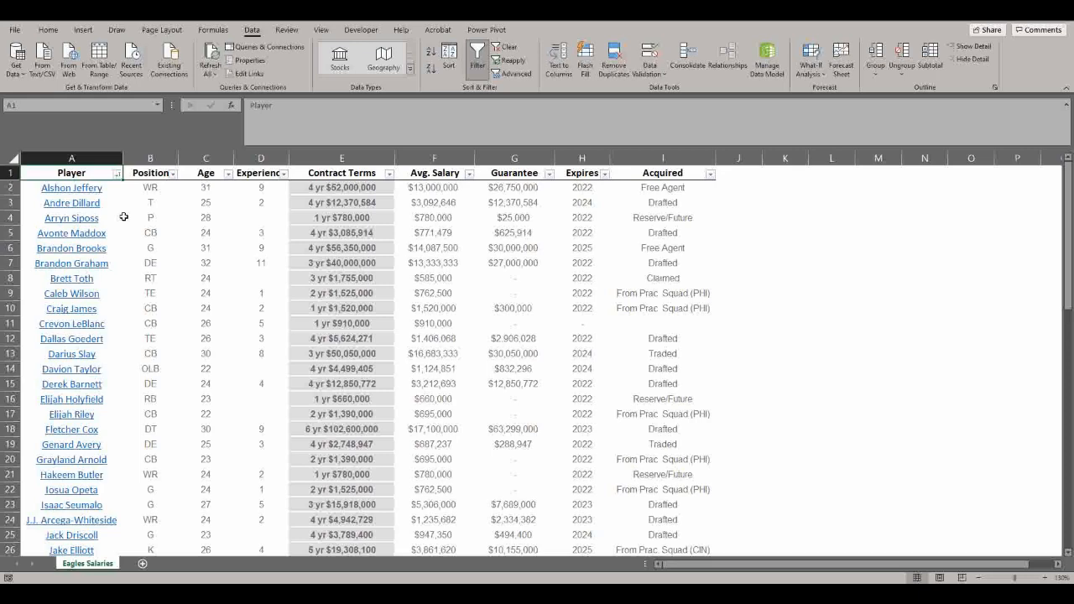
Filter the Expires column so that only the rows with 2022 are shown.
key(Right)
key(Right)
key(Right)
key(Right)
key(Right)
key(Right)
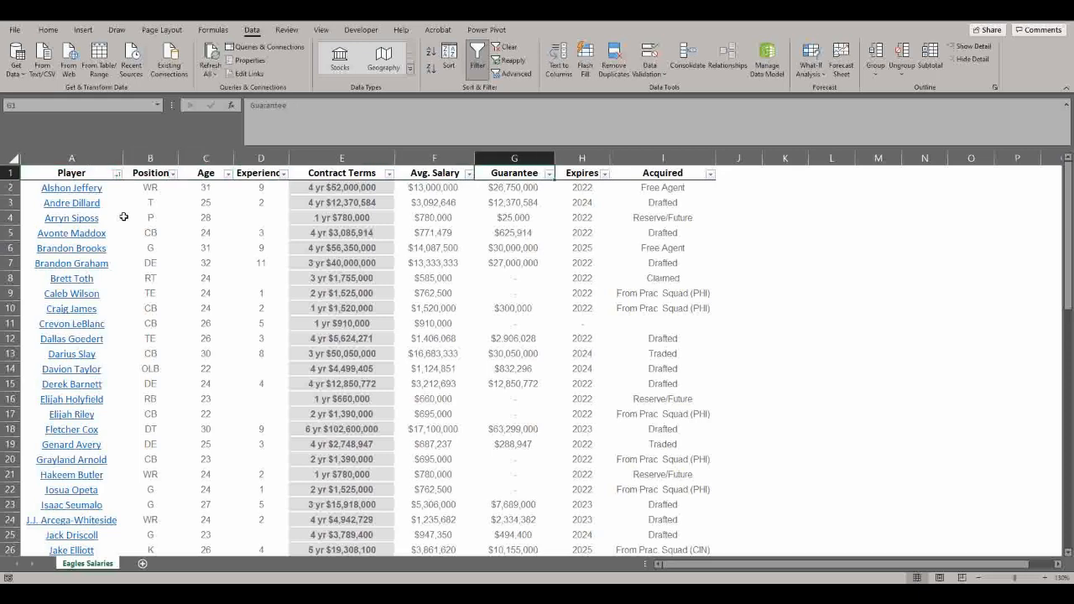
key(Right)
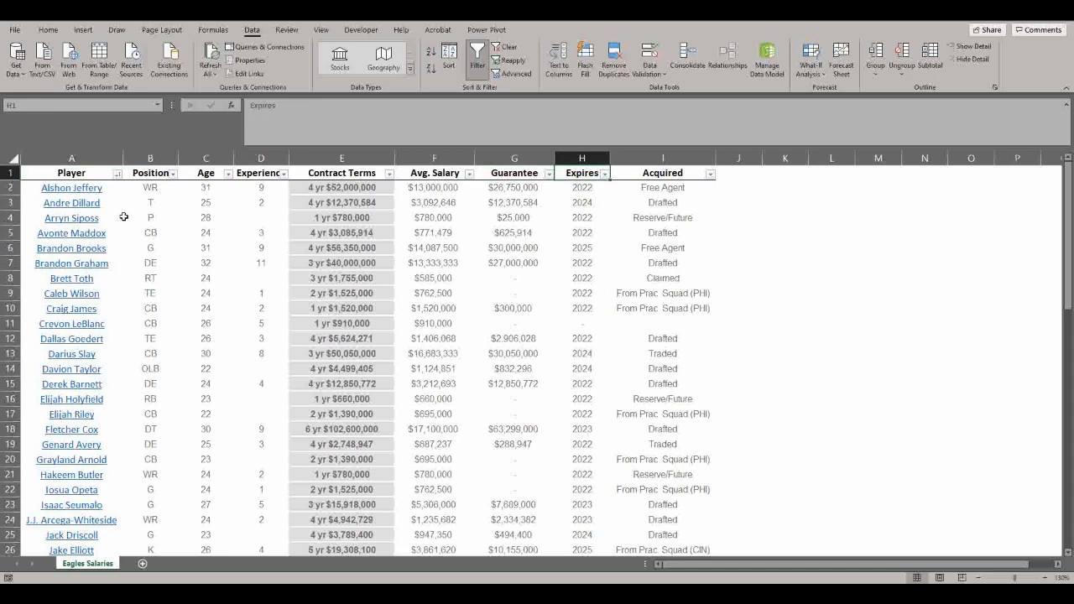
key(alt+Down)
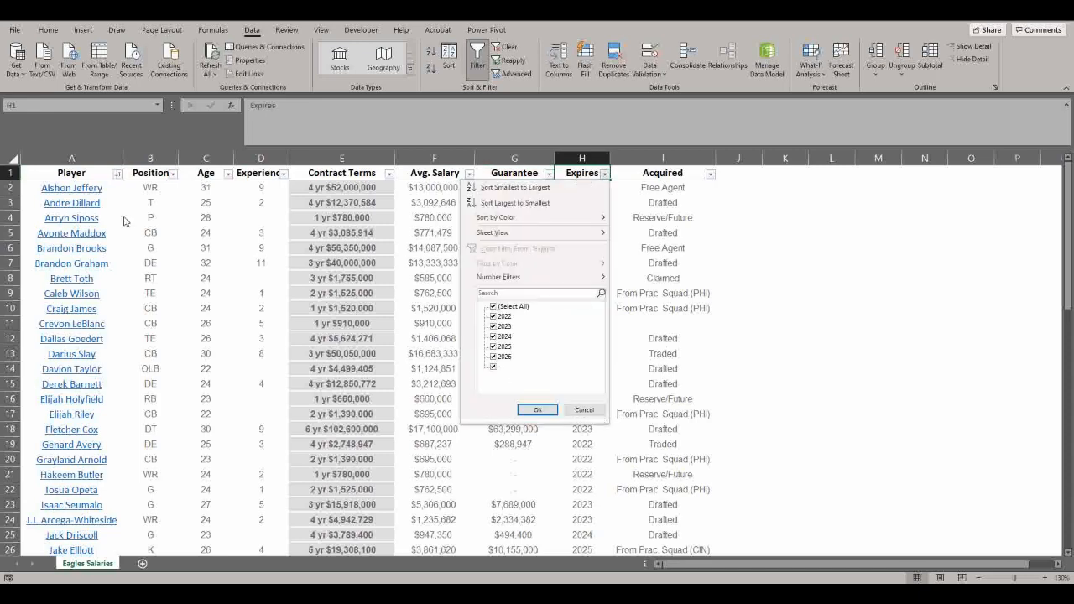
key(e)
key(Tab)
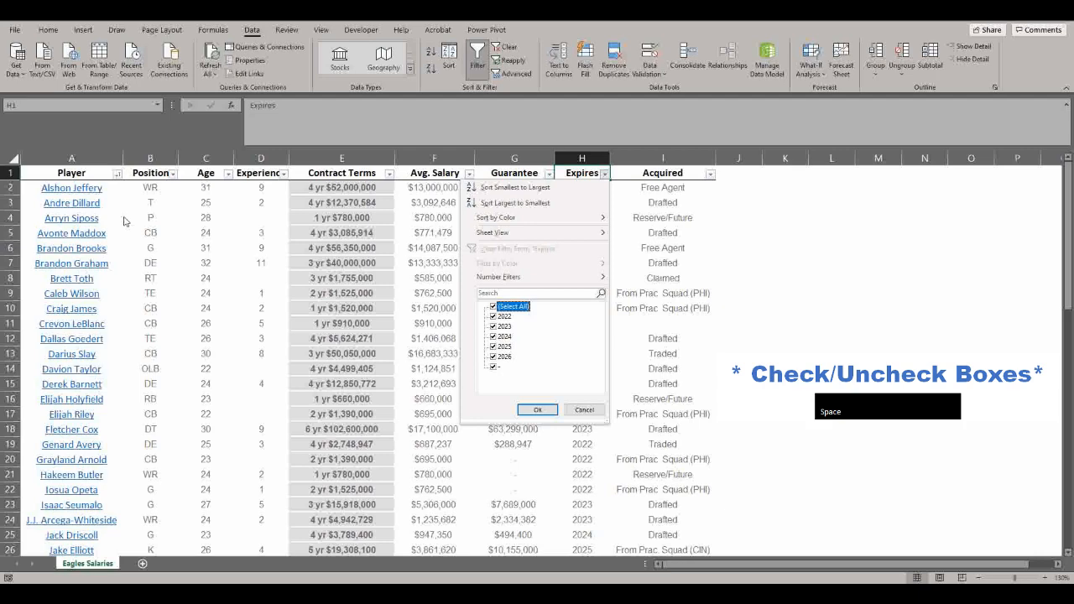
key(space)
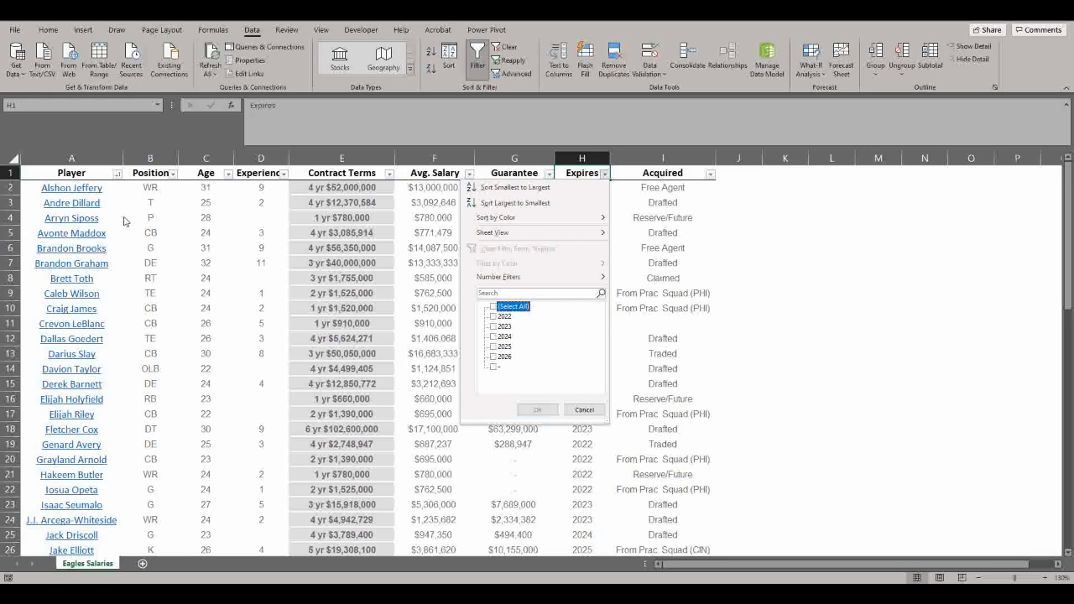
key(Down)
key(space)
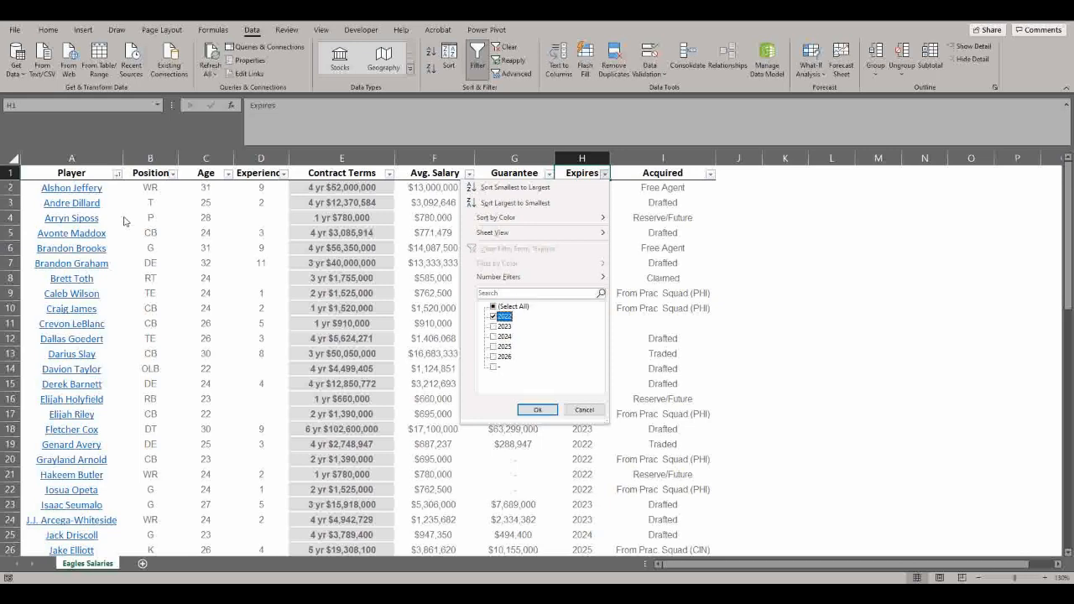
key(Down)
key(Down)
key(Down)
key(Up)
key(Up)
key(Tab)
key(Return)
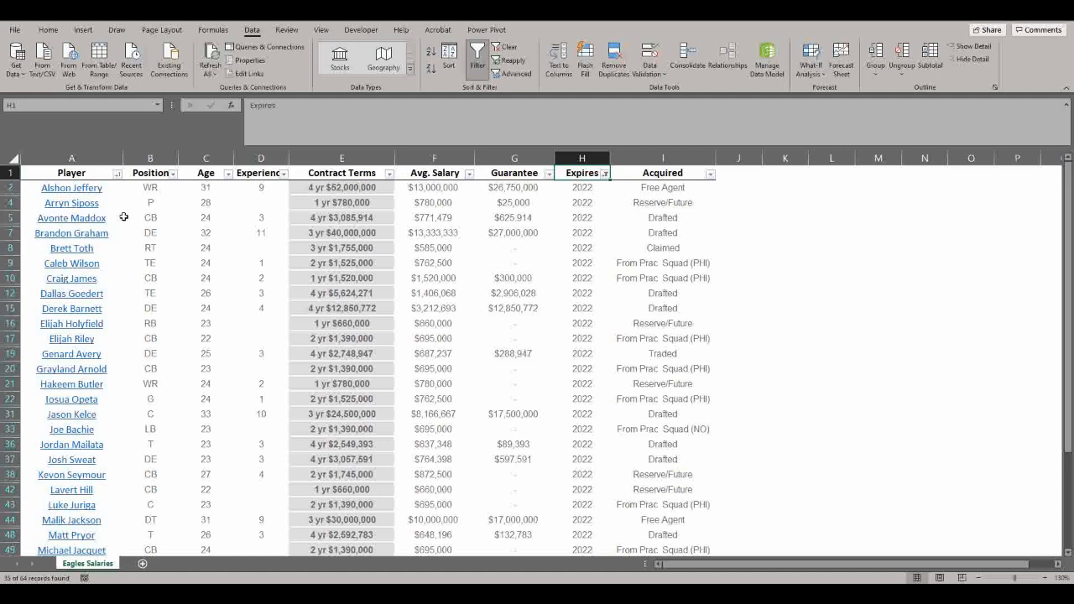
Fill all the filtered 2022 player rows, from Player through Acquired, with the lightest gold theme colour.
key(Down)
key(Home)
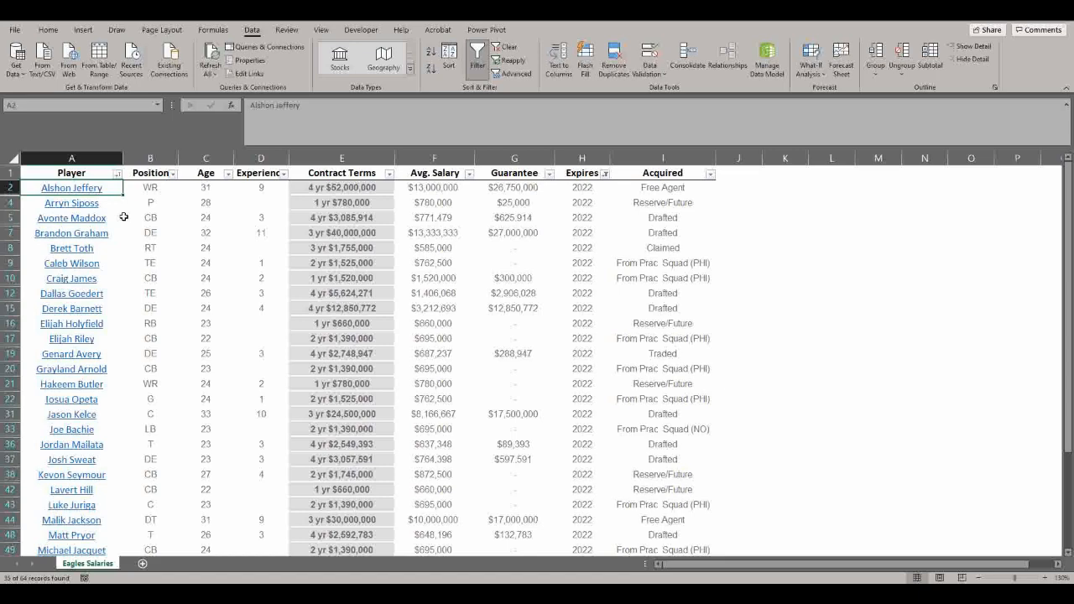
key(ctrl+shift+Right)
key(ctrl+shift+Down)
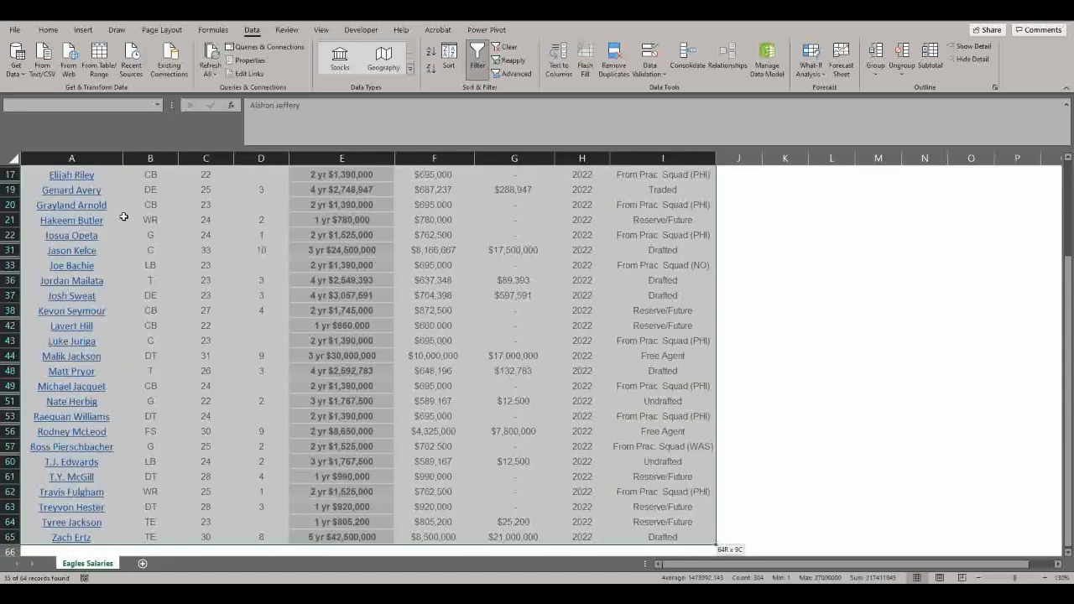
key(alt+h)
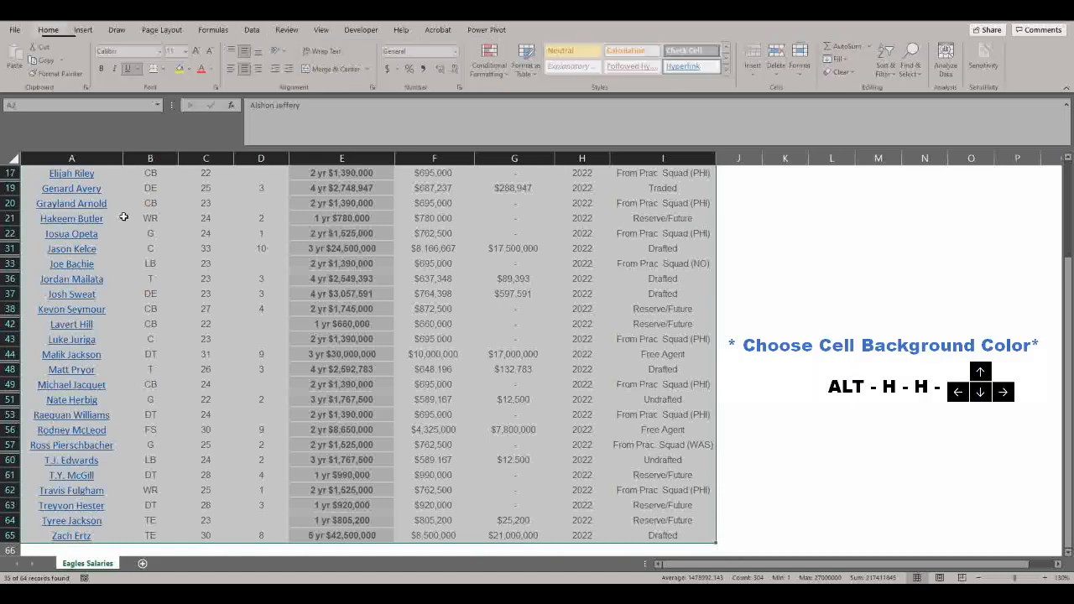
key(h)
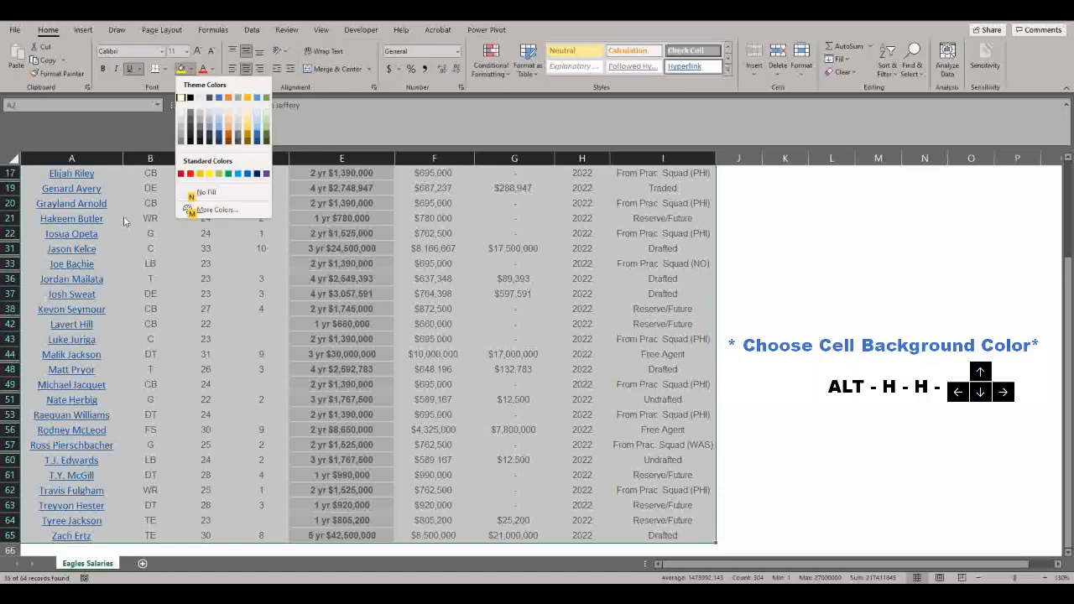
key(Down)
key(Down)
key(Right)
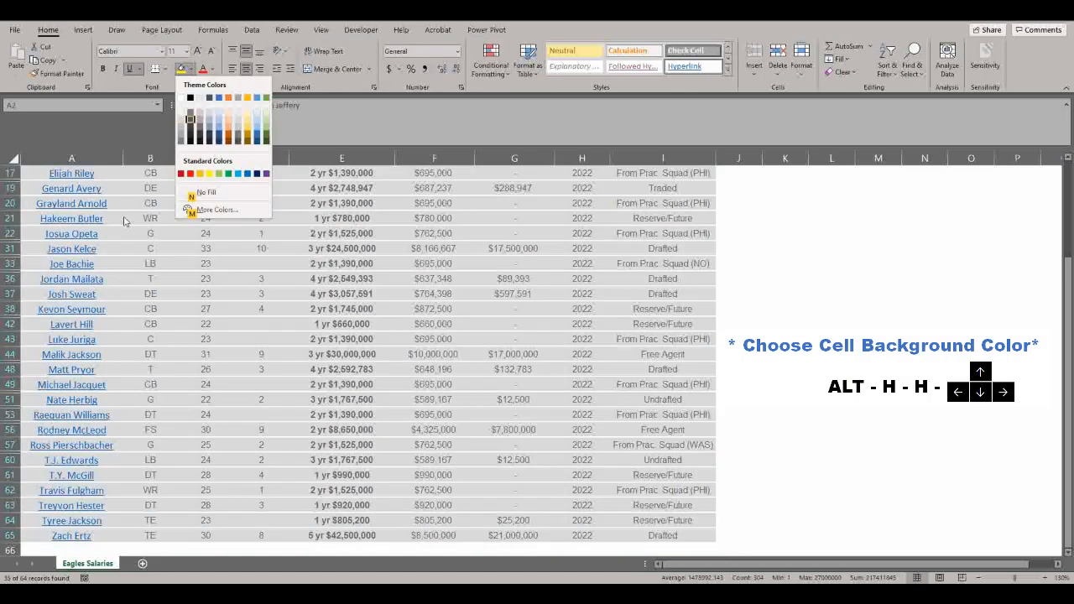
key(Right)
key(Right)
key(Right)
key(Right)
key(Right)
key(Right)
key(Up)
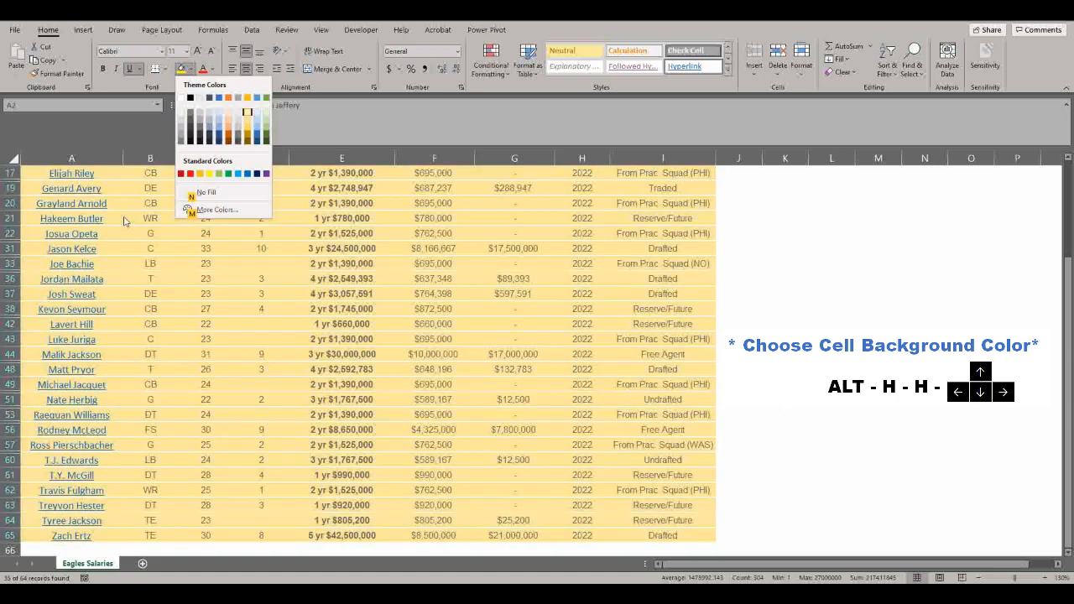
key(Up)
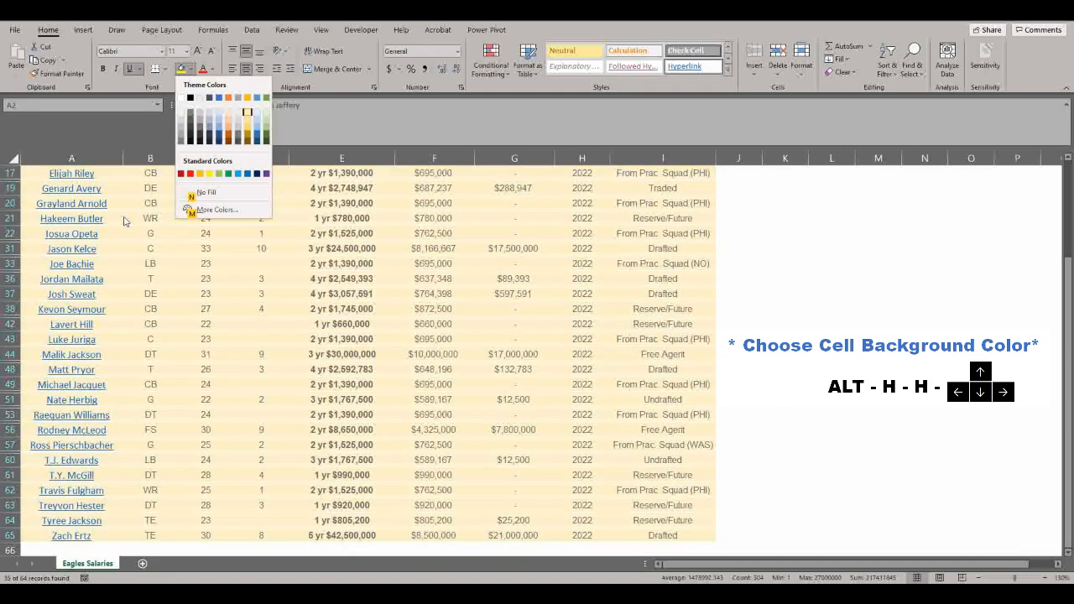
key(Return)
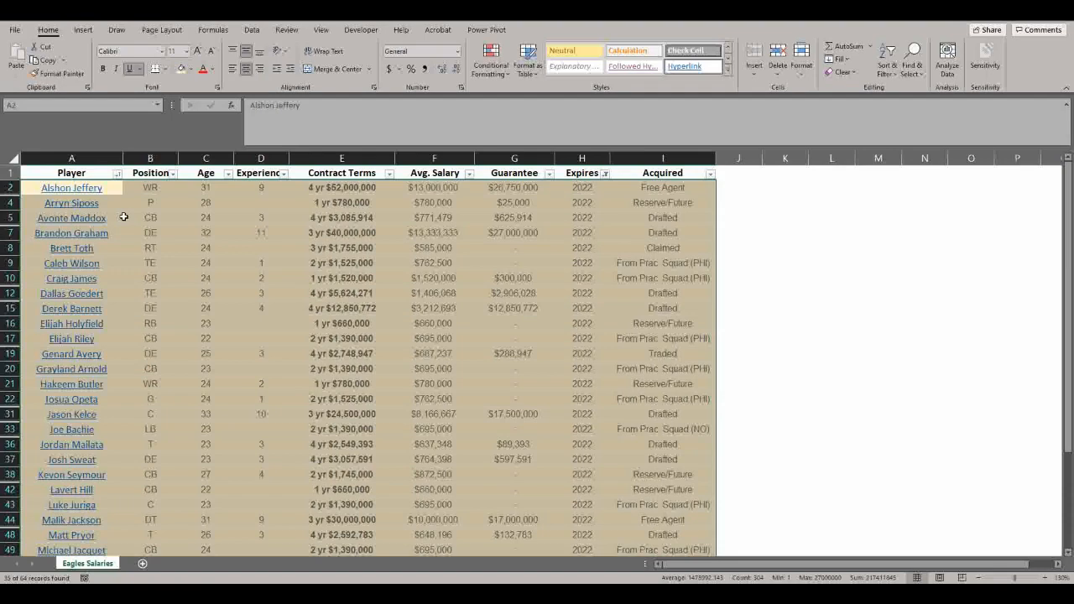
Clear the filter from the Expires column to show all players again.
key(Up)
key(Right)
key(Right)
key(Right)
key(Right)
key(Right)
key(Right)
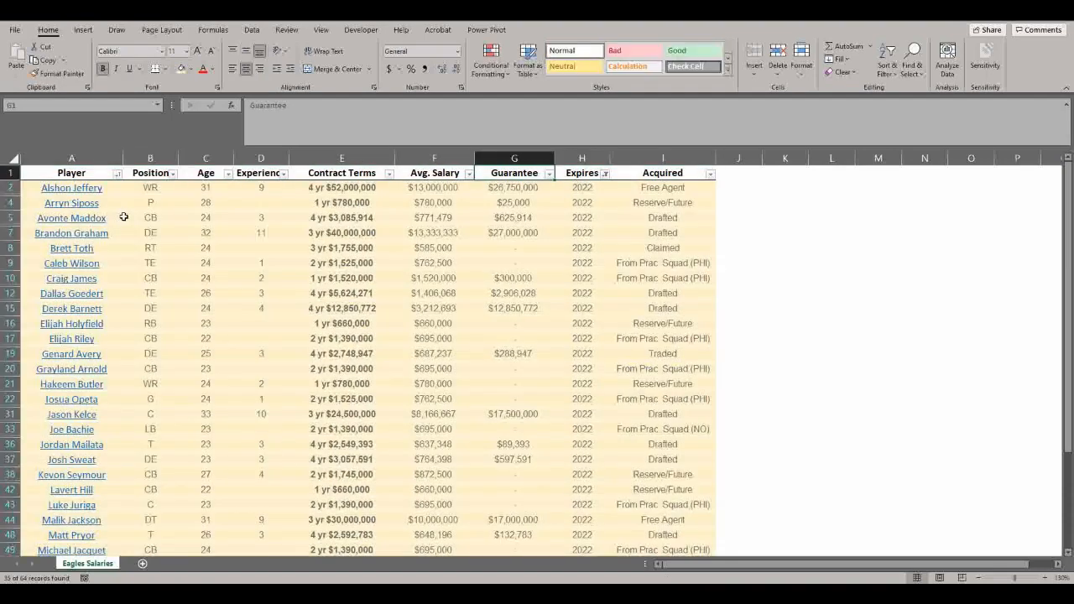
key(Right)
key(alt+Down)
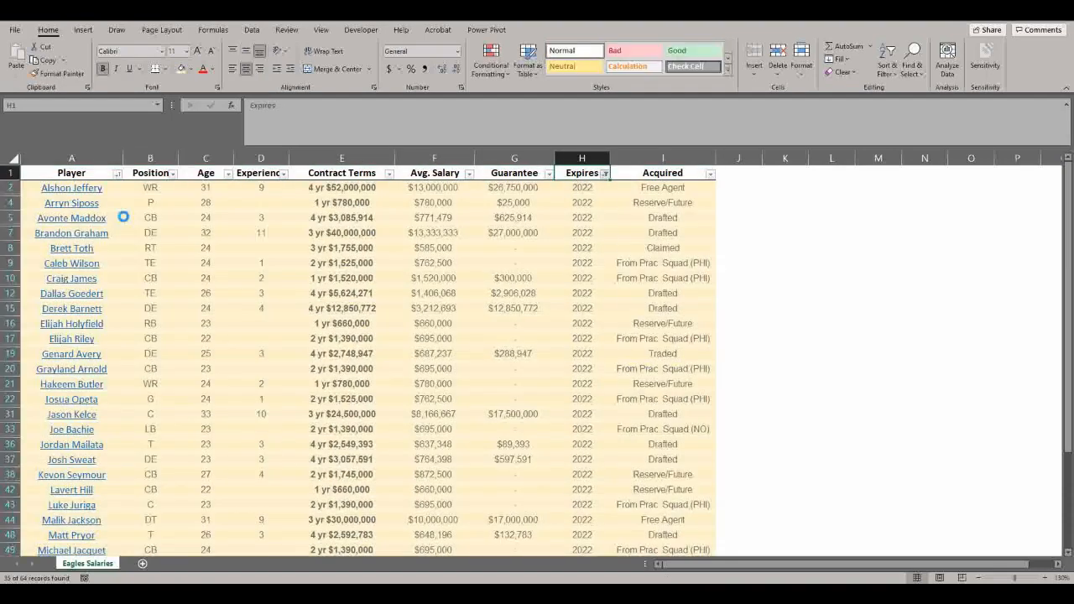
key(c)
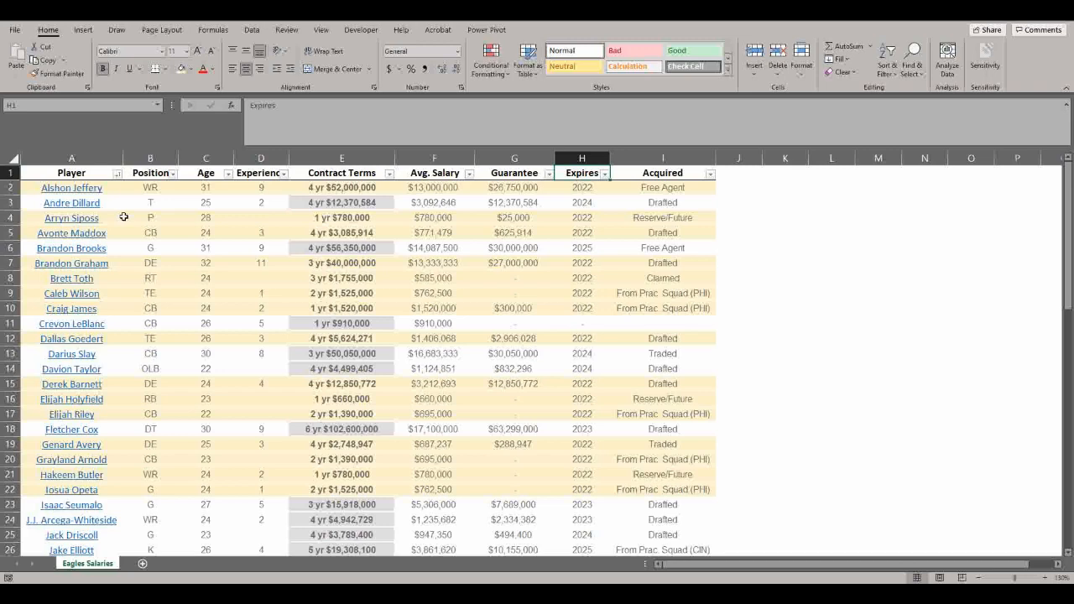
Sort the table by the Expires column from smallest to largest.
key(Down)
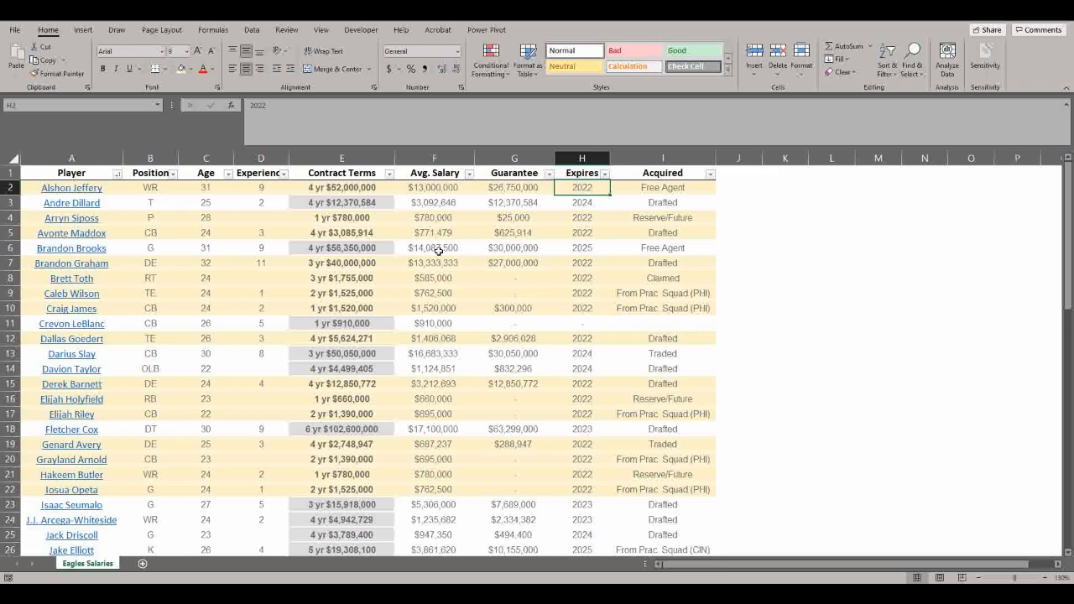
key(Up)
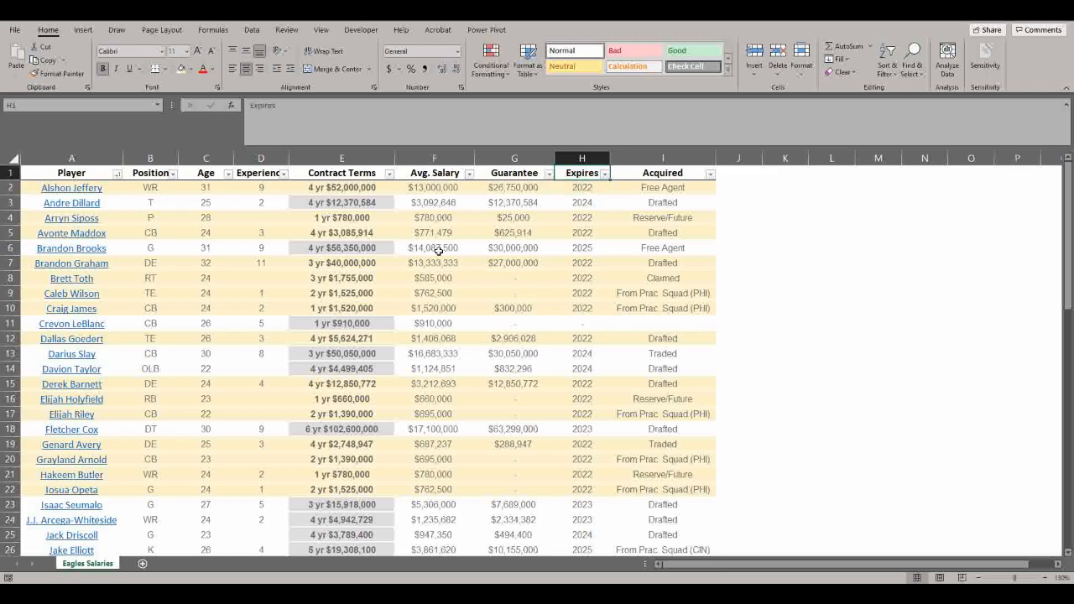
key(alt+Down)
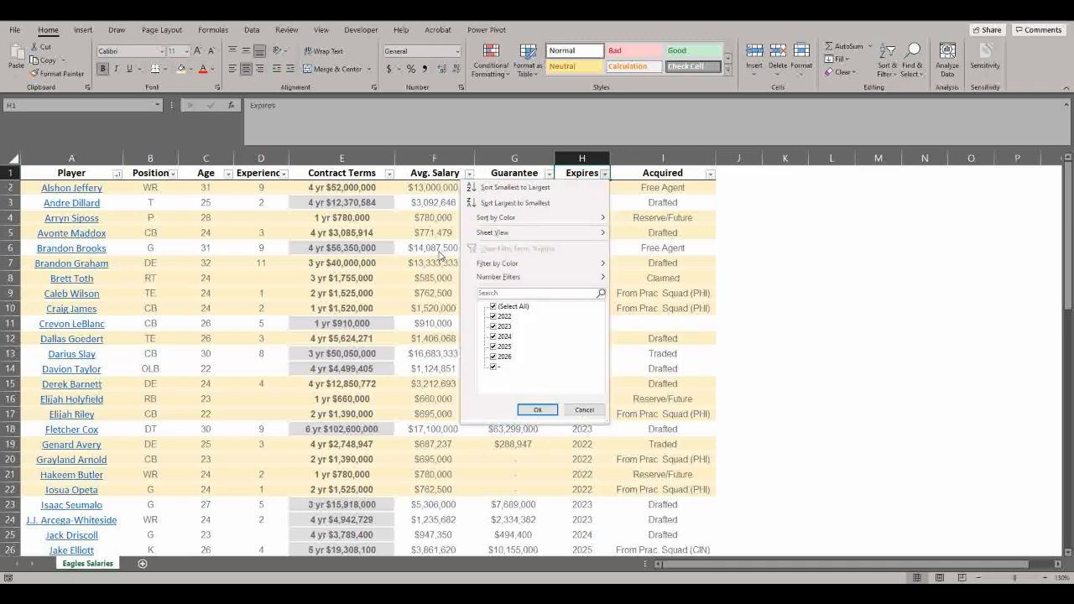
key(Down)
key(Return)
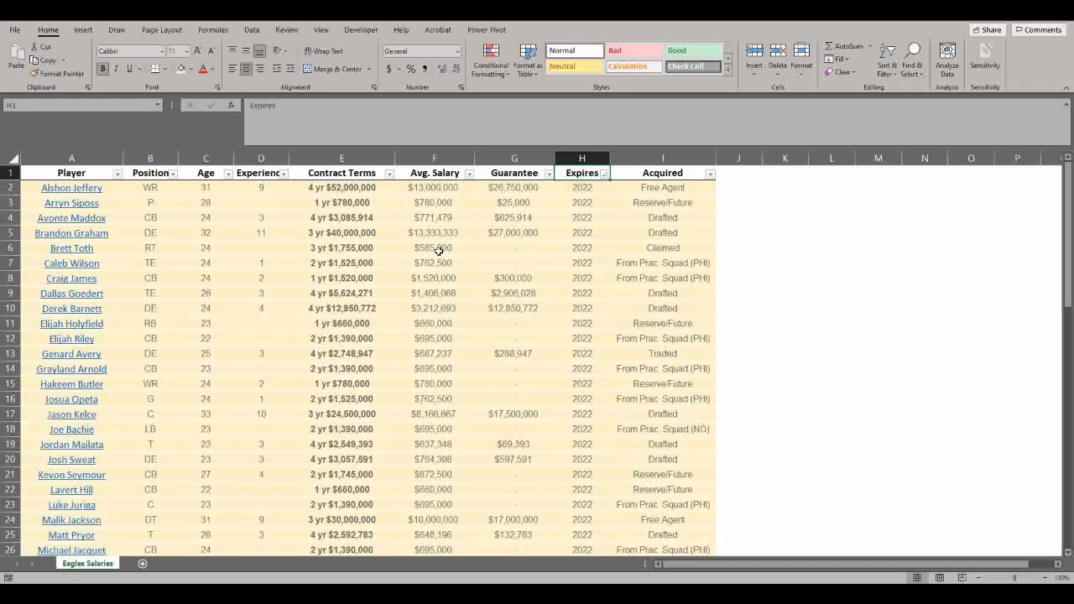
Delete the whole rows 37 to 65, covering every player whose contract does not expire in 2022.
key(Down)
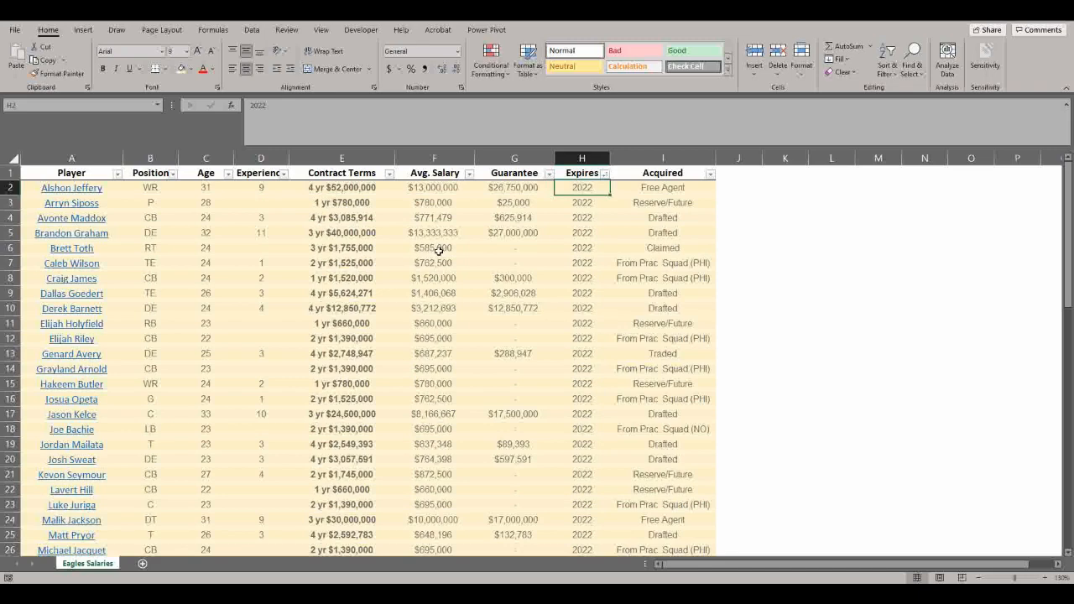
key(Down)
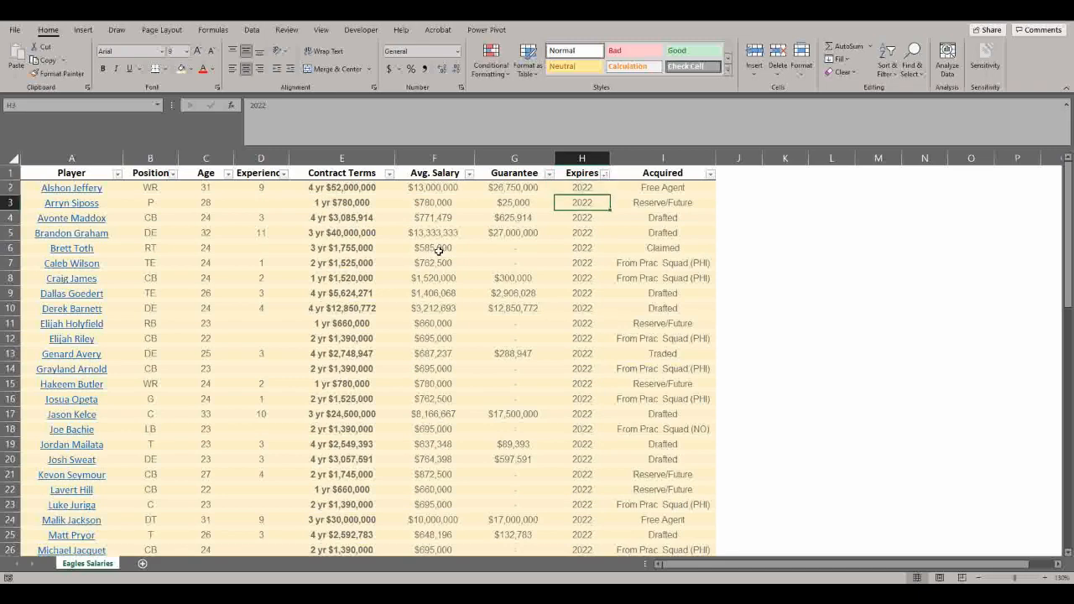
key(Page_Down)
key(Down)
key(Down)
key(Down)
key(Down)
key(Down)
key(Down)
key(Down)
key(Down)
key(Down)
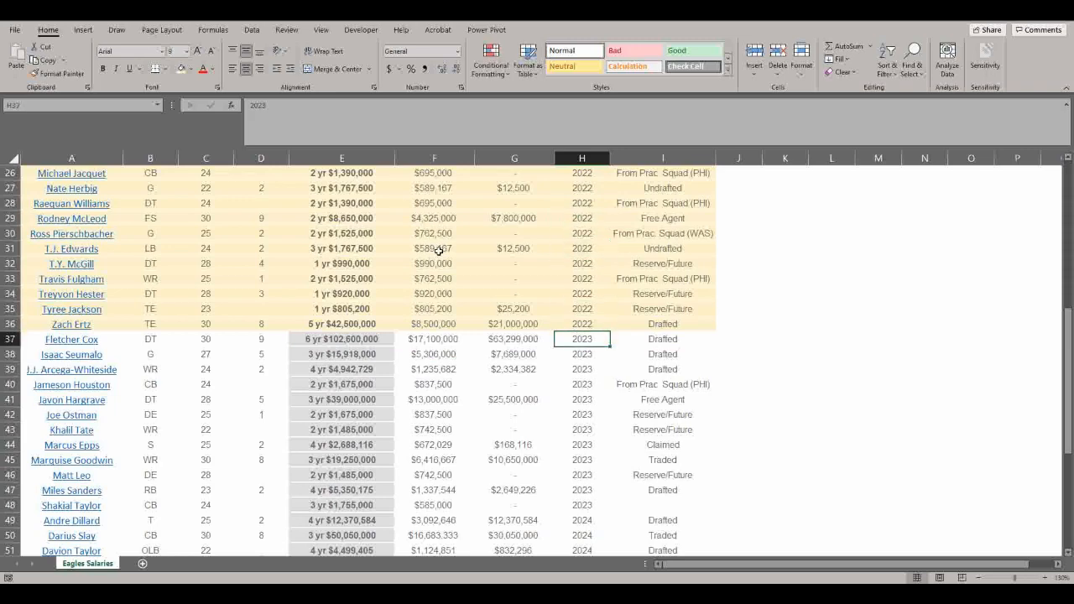
key(ctrl+shift+Down)
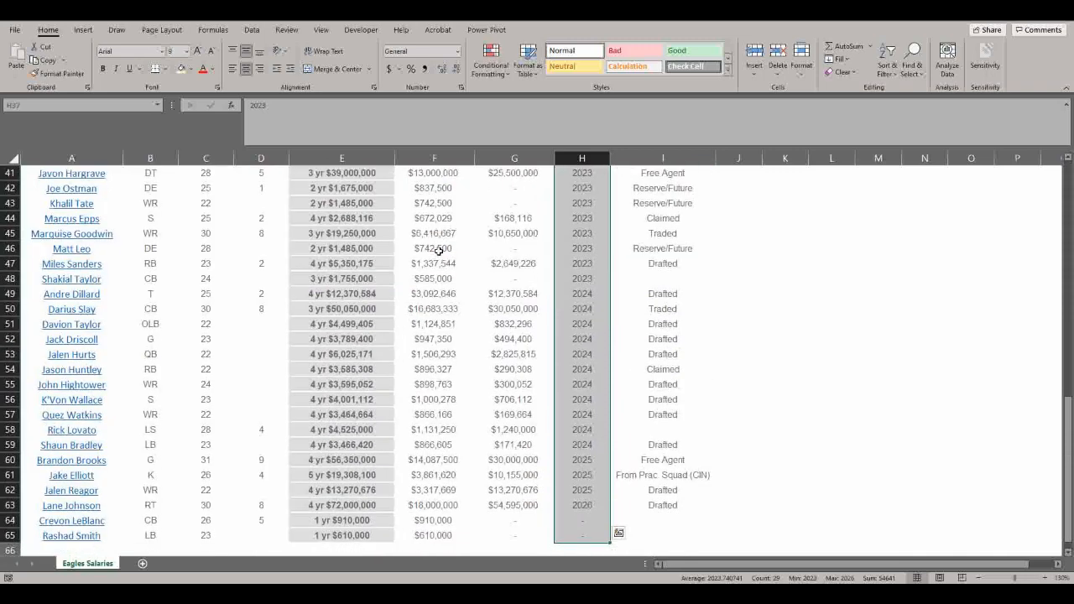
key(alt+h)
key(d)
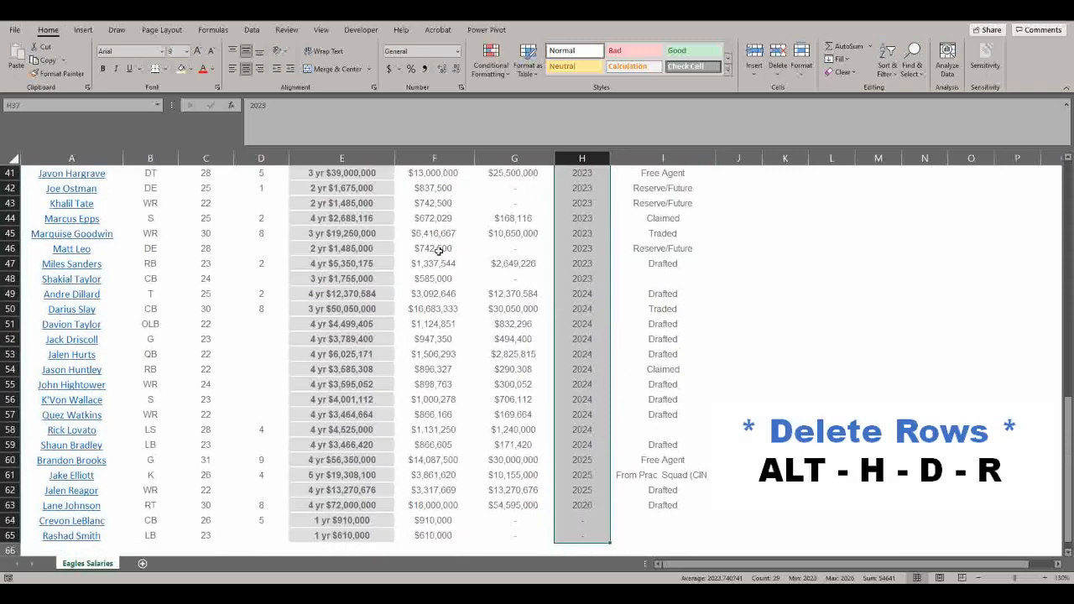
key(r)
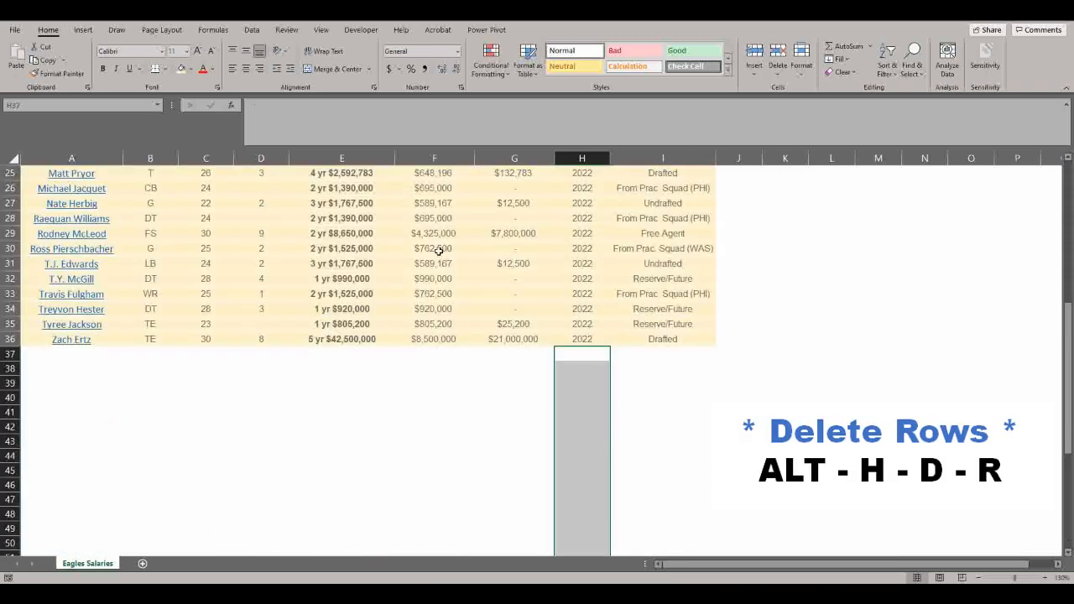
Undo the row deletion and the sort on the Expires column.
key(Up)
key(ctrl+Up)
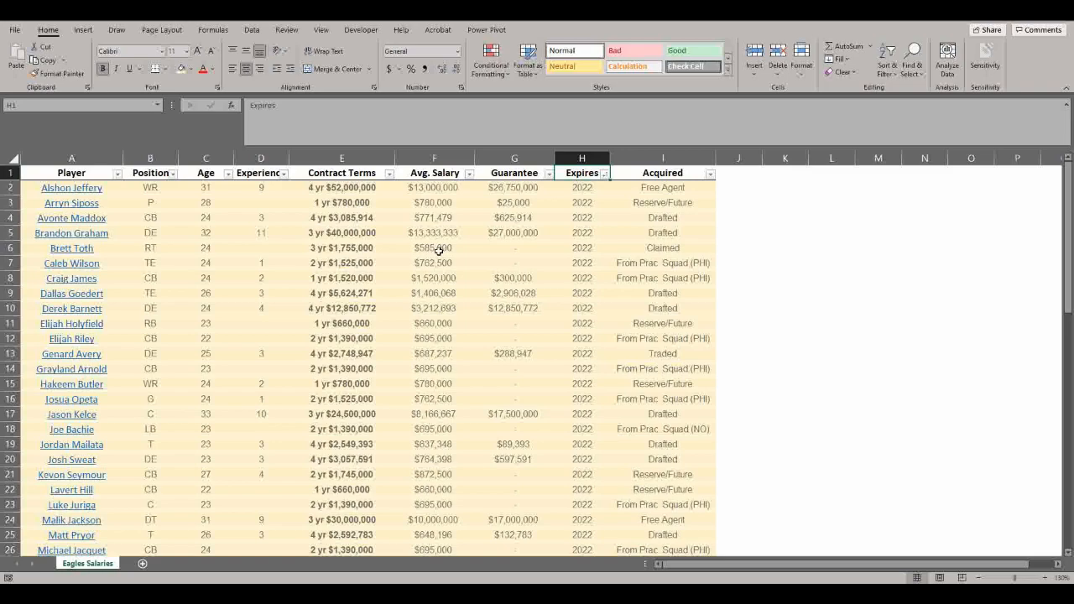
key(ctrl+z)
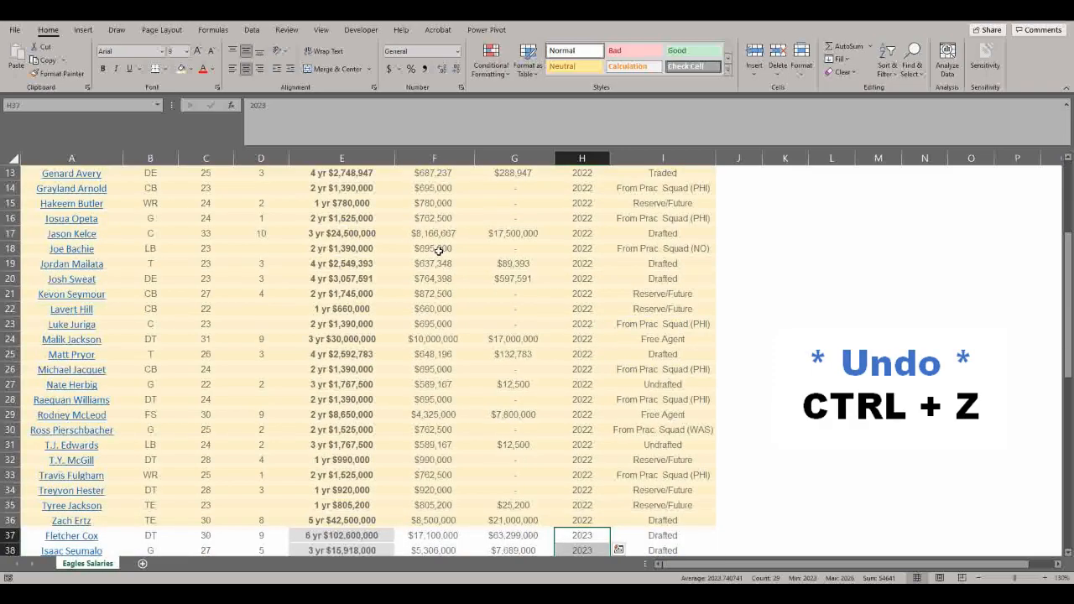
key(ctrl+z)
key(ctrl+z)
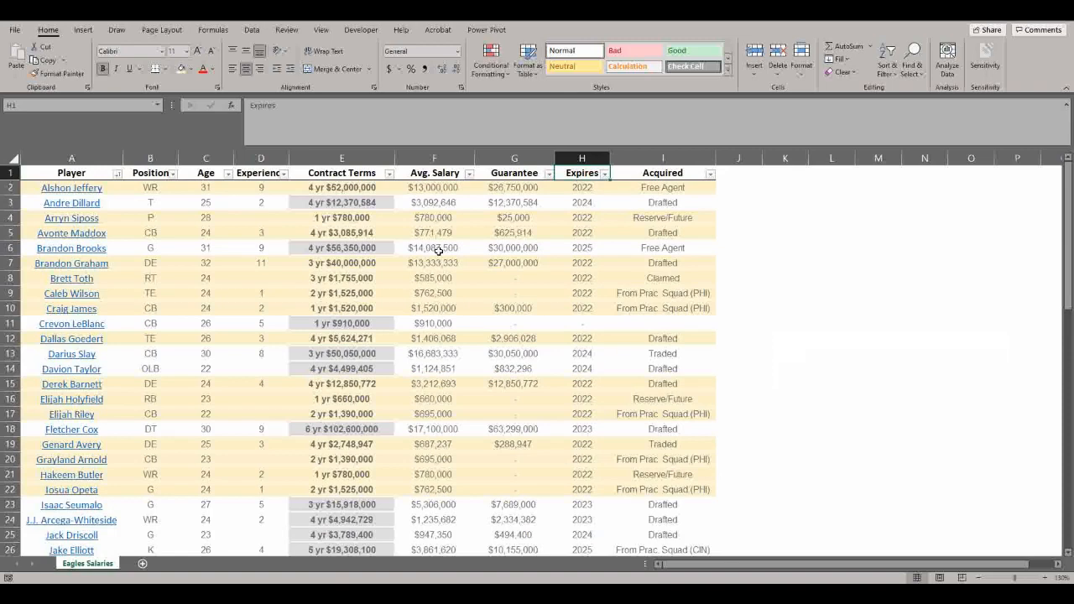
Filter the Expires column to exclude 2022 while keeping all the other values.
key(alt+Down)
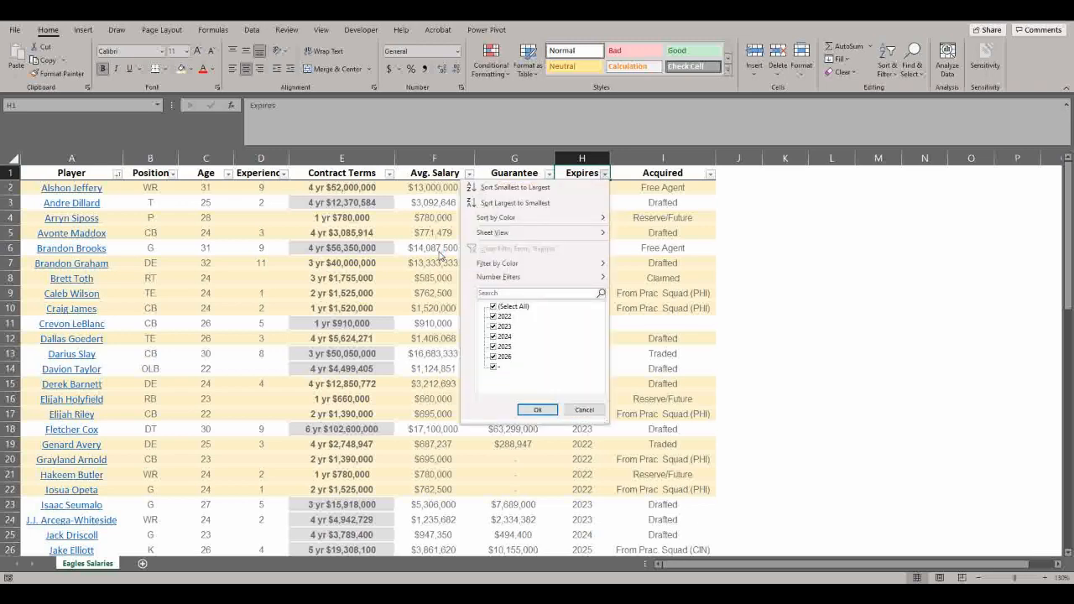
key(Down)
key(Down)
key(Down)
key(Down)
key(Down)
key(Down)
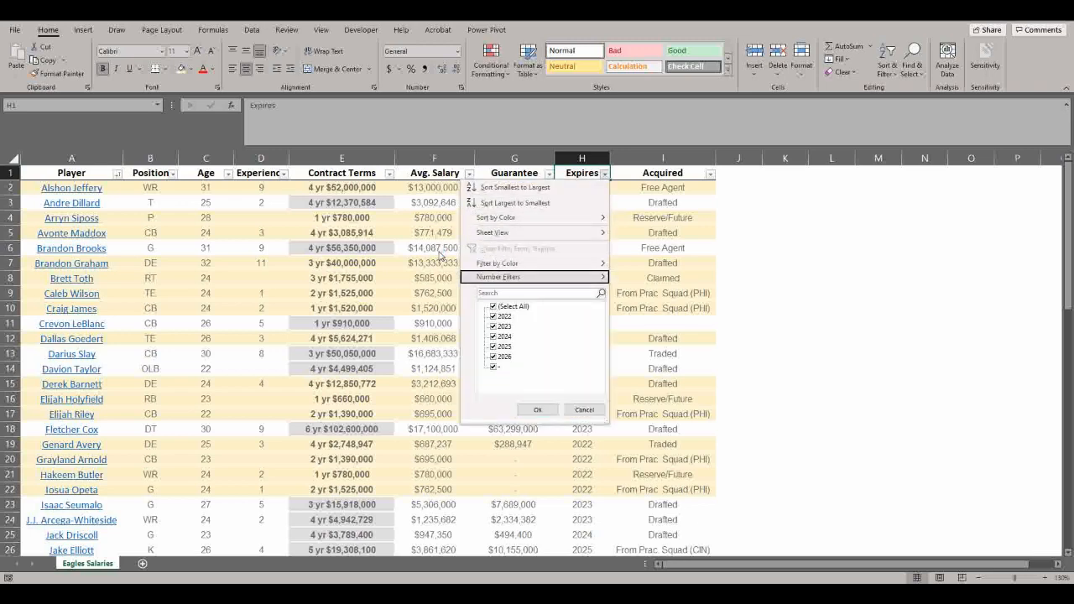
key(Down)
key(Down)
key(Down)
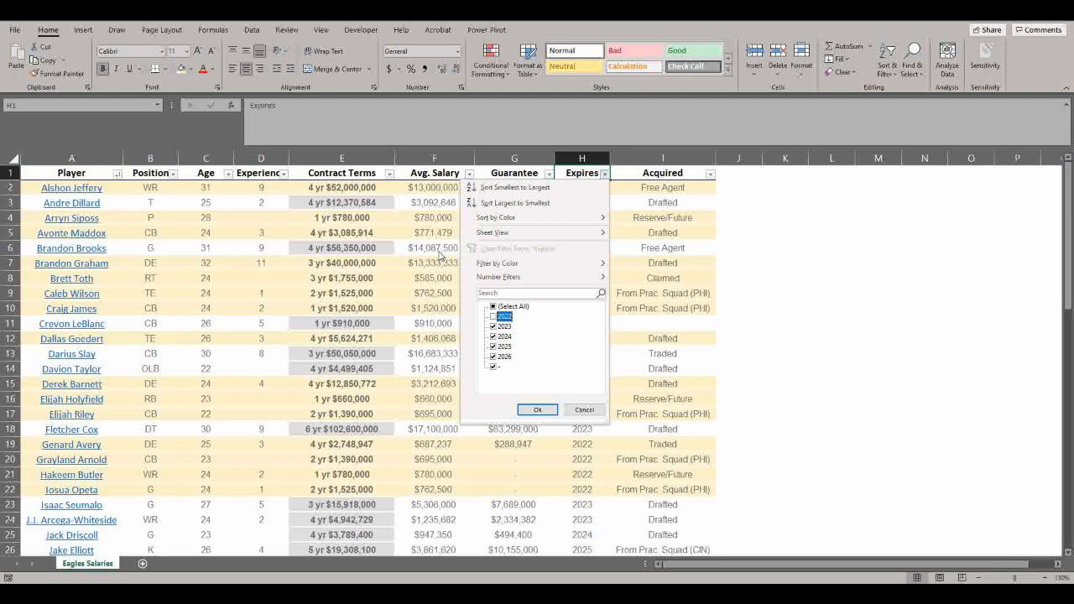
key(Return)
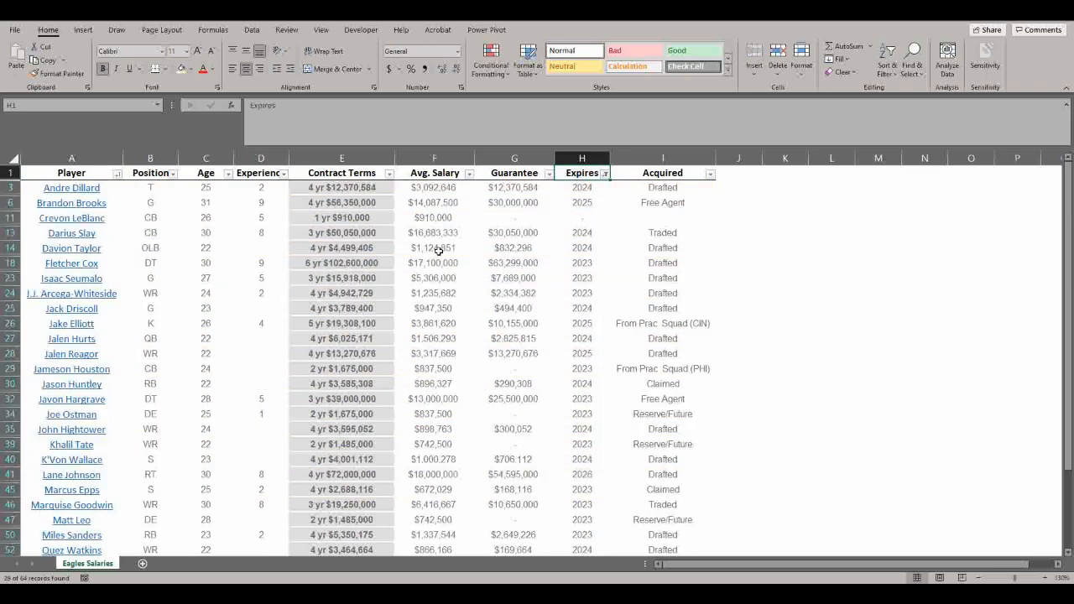
Delete all the filtered rows below the header, removing every player whose Expires value is not 2022.
key(Down)
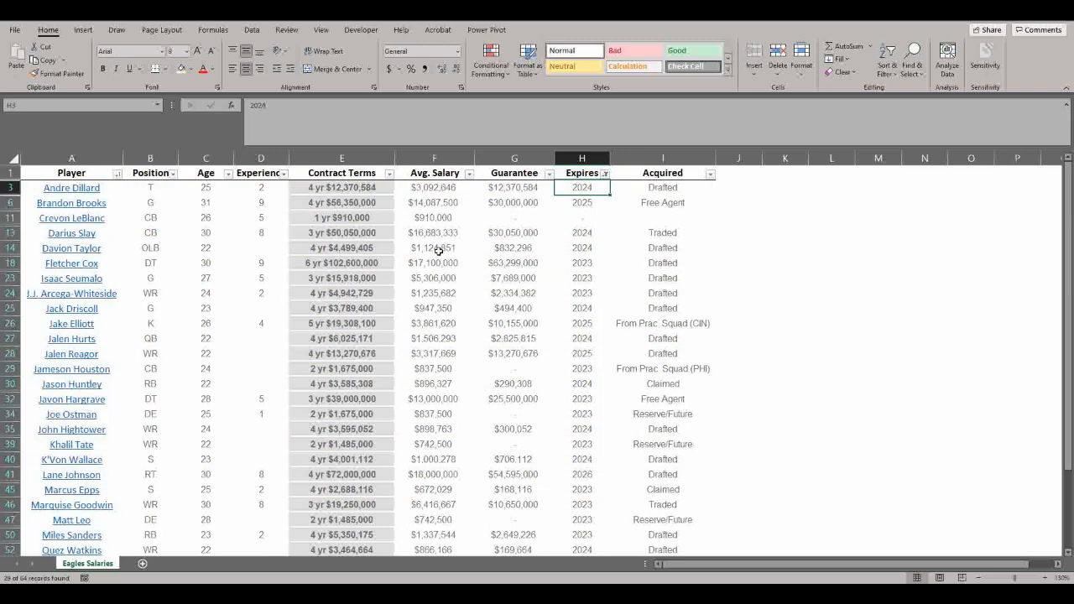
key(ctrl+shift+Down)
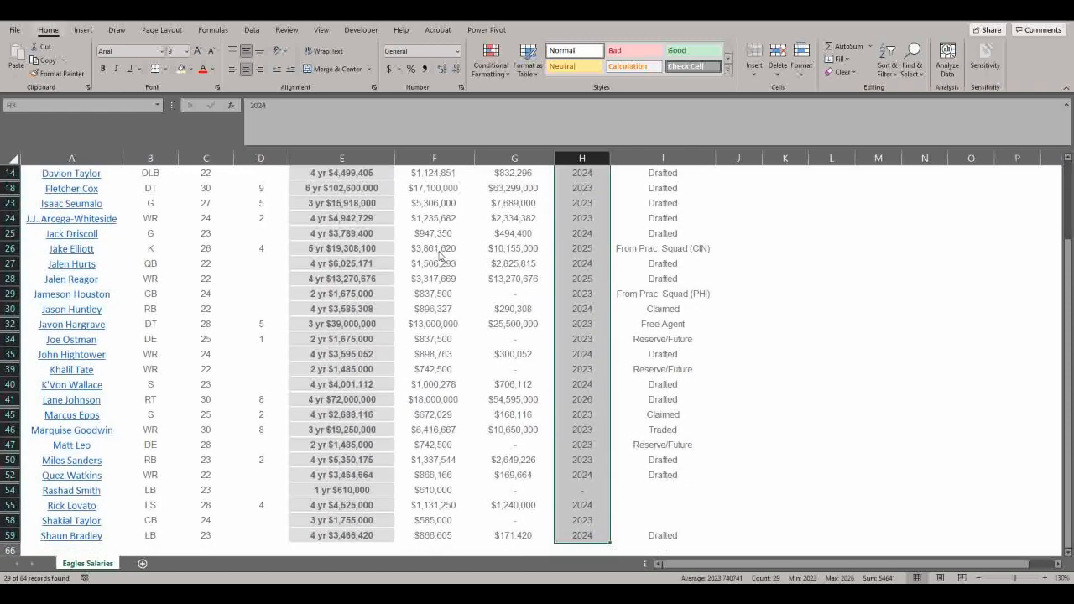
key(ctrl+minus)
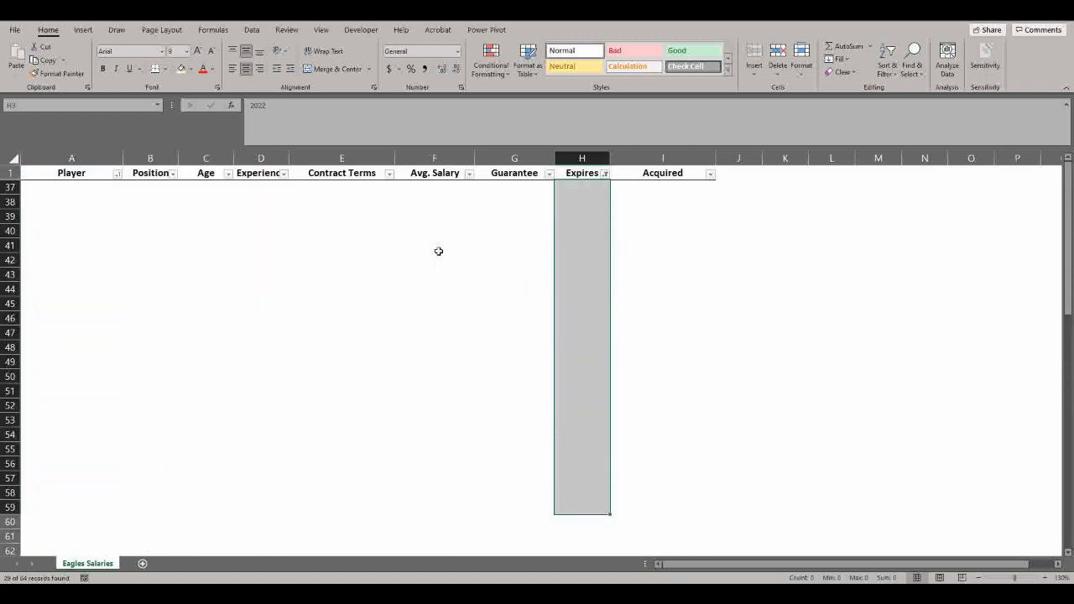
Clear the filter from the Expires column.
key(Up)
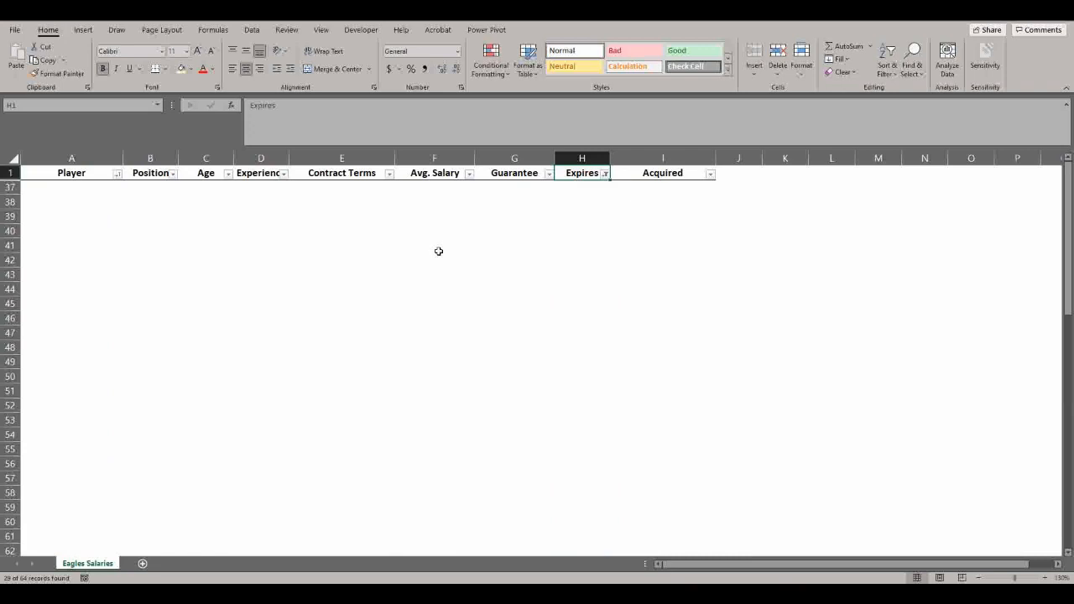
key(alt+Down)
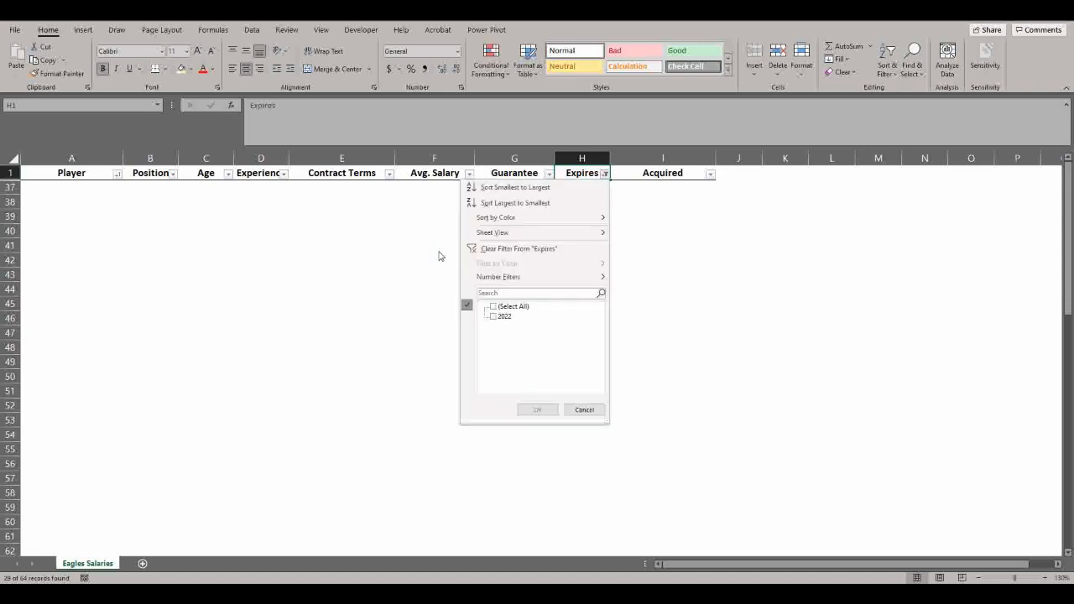
key(c)
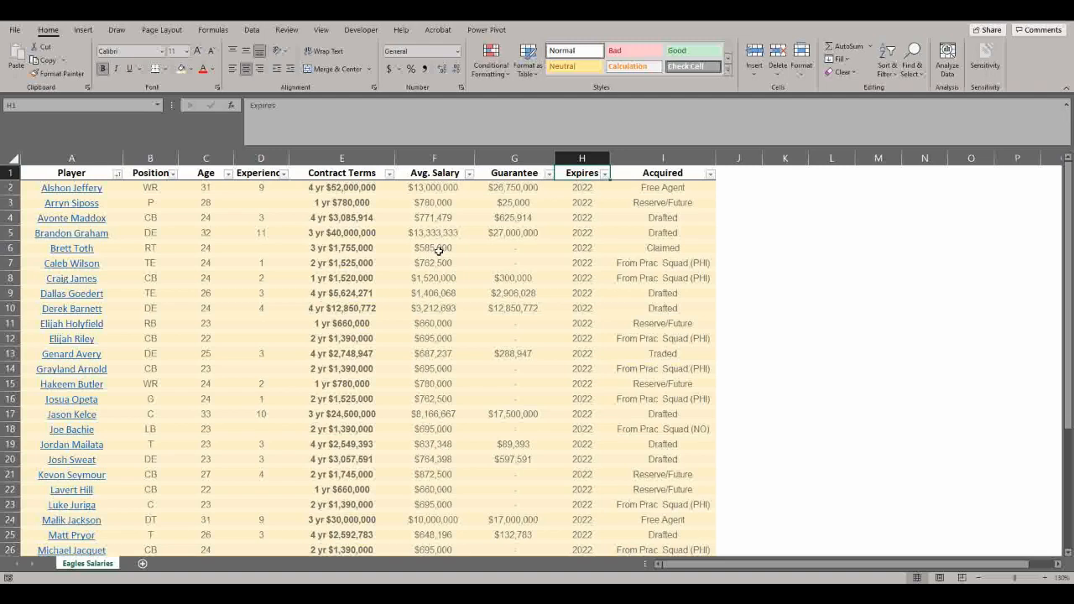
Filter the Player column with the search text "ertz", and clear that filter again.
key(ctrl+Home)
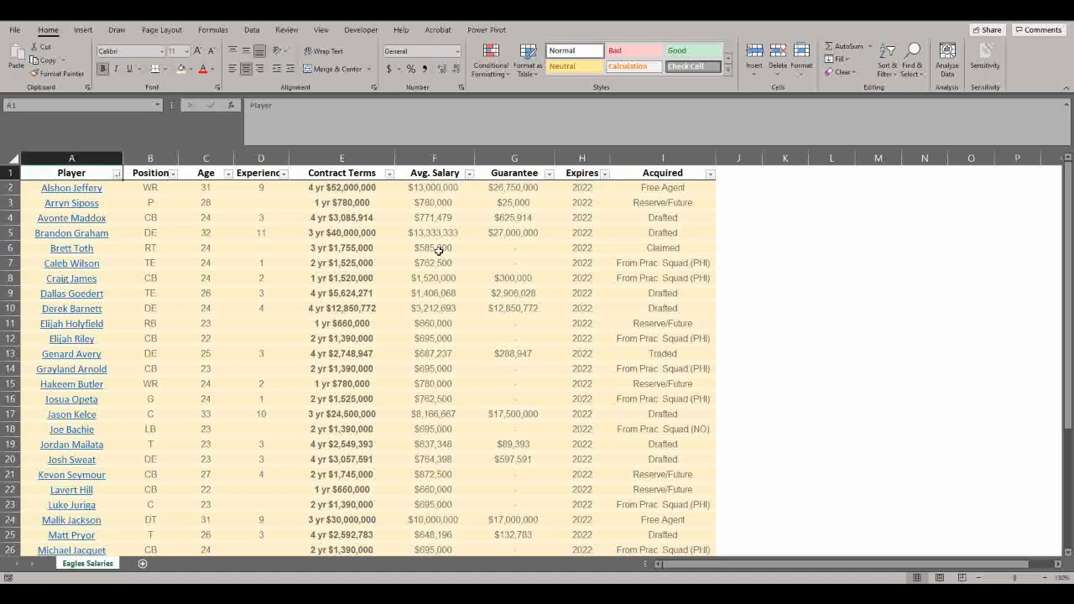
key(alt+Down)
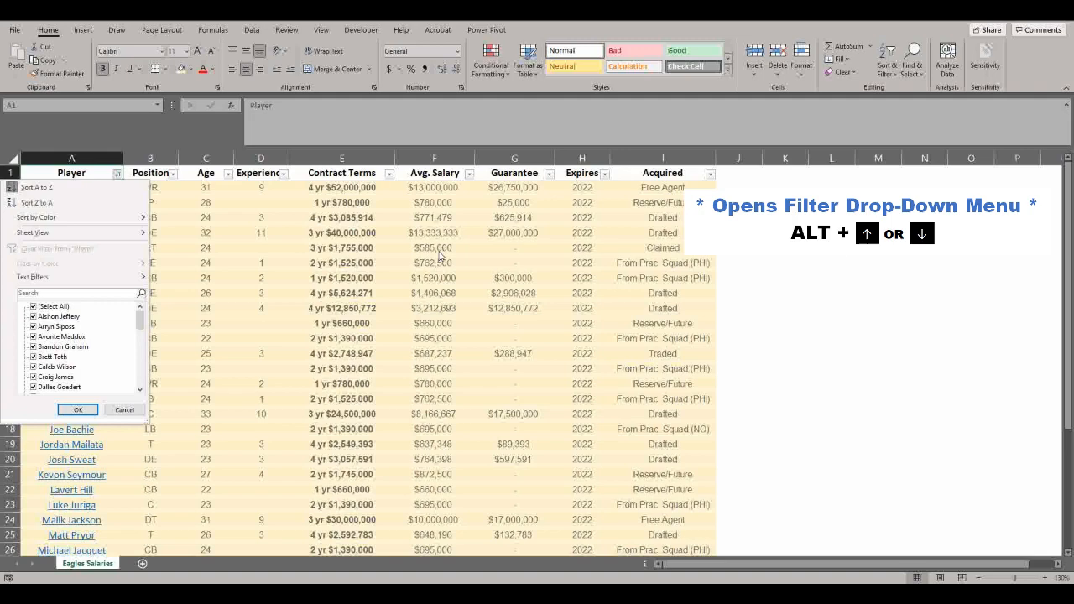
text(e)
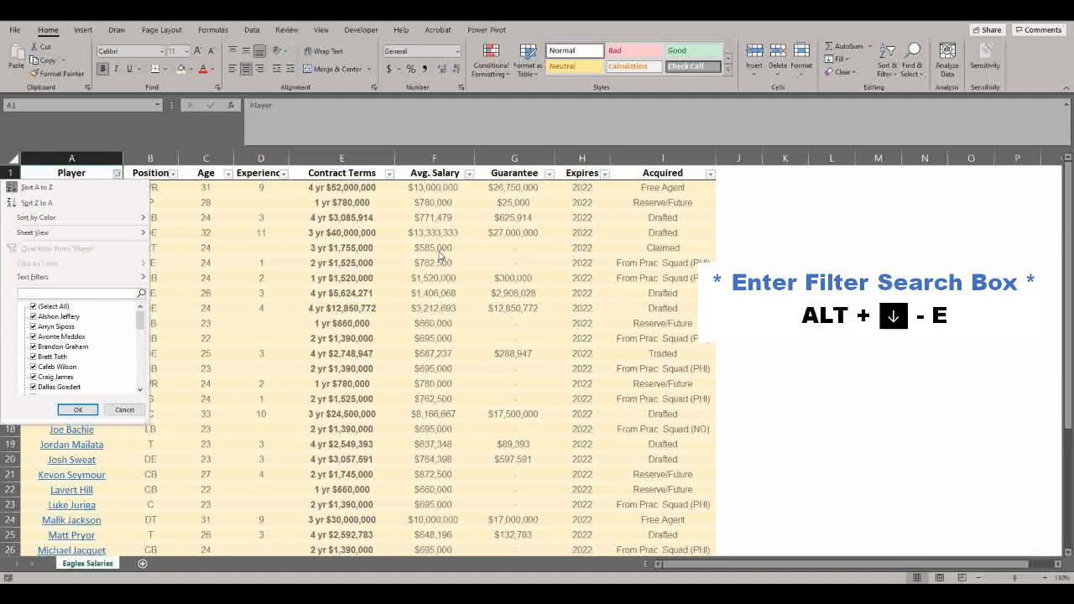
text(e)
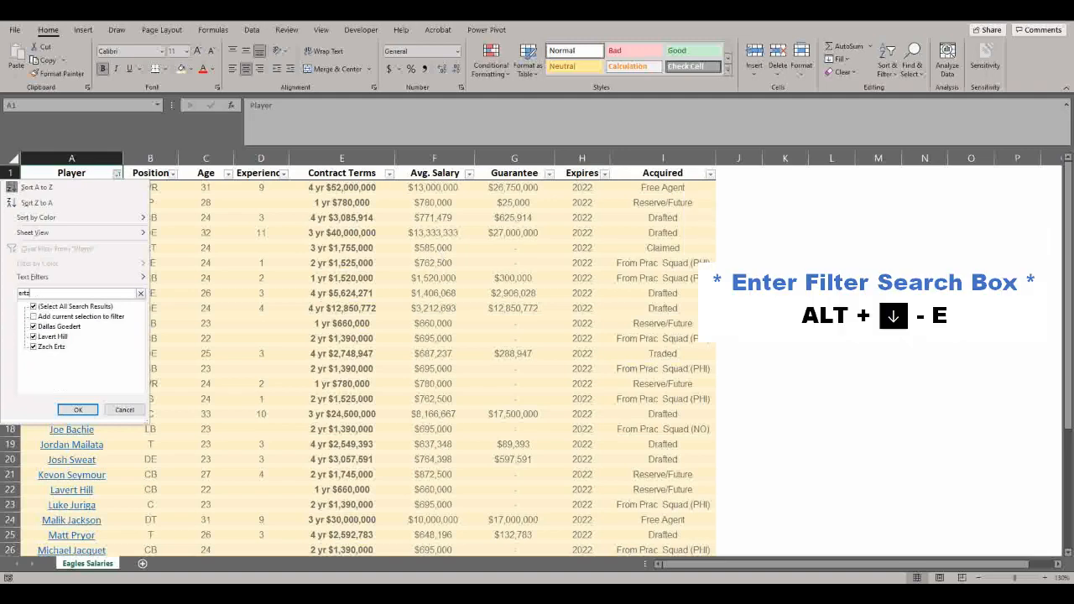
text(rtz)
key(Return)
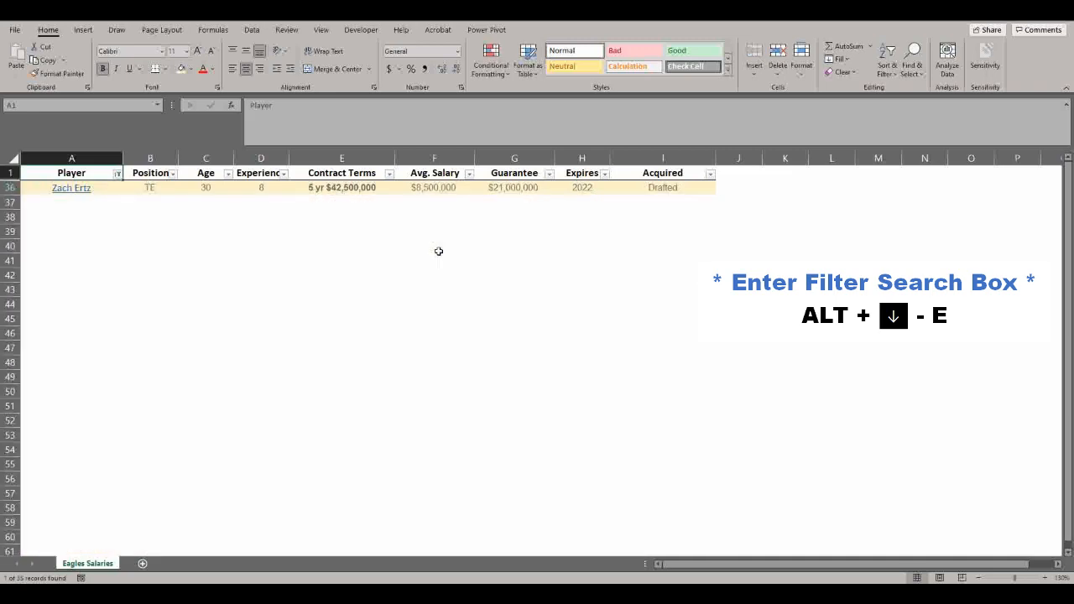
key(alt+Down)
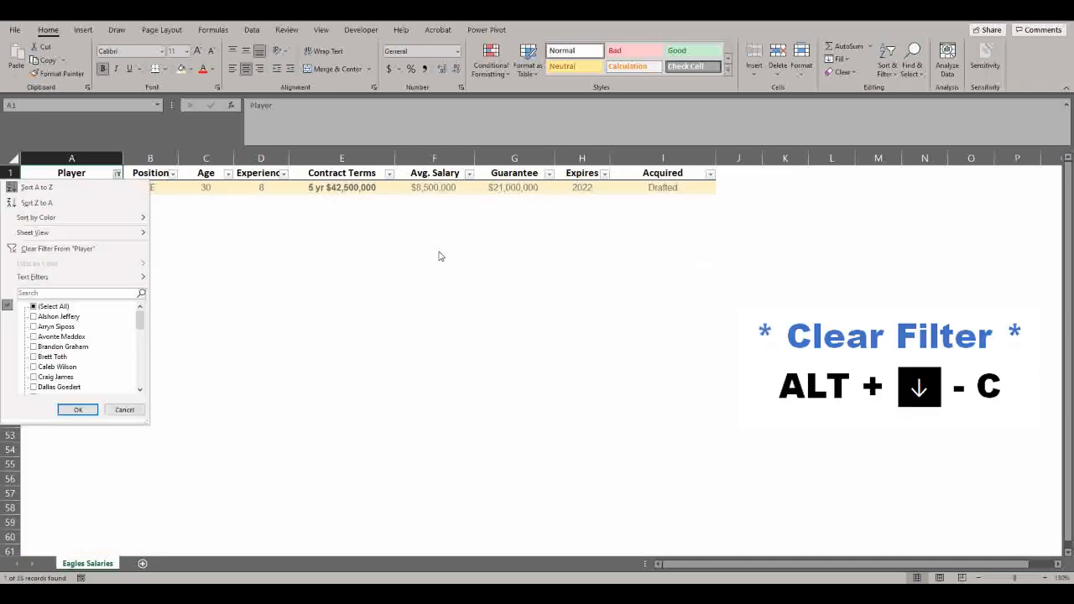
key(c)
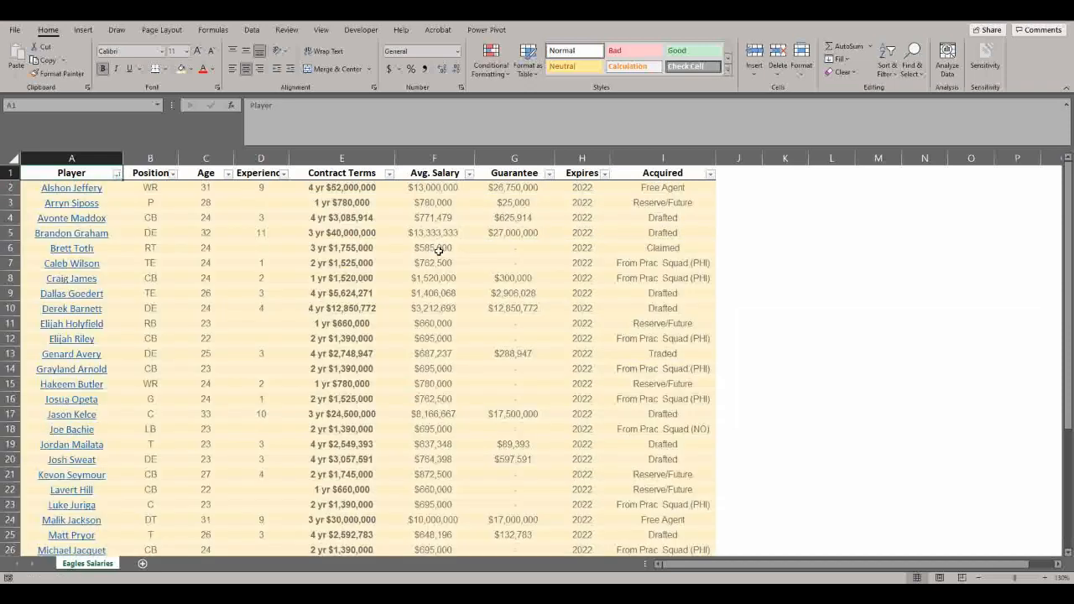
key(alt+Down)
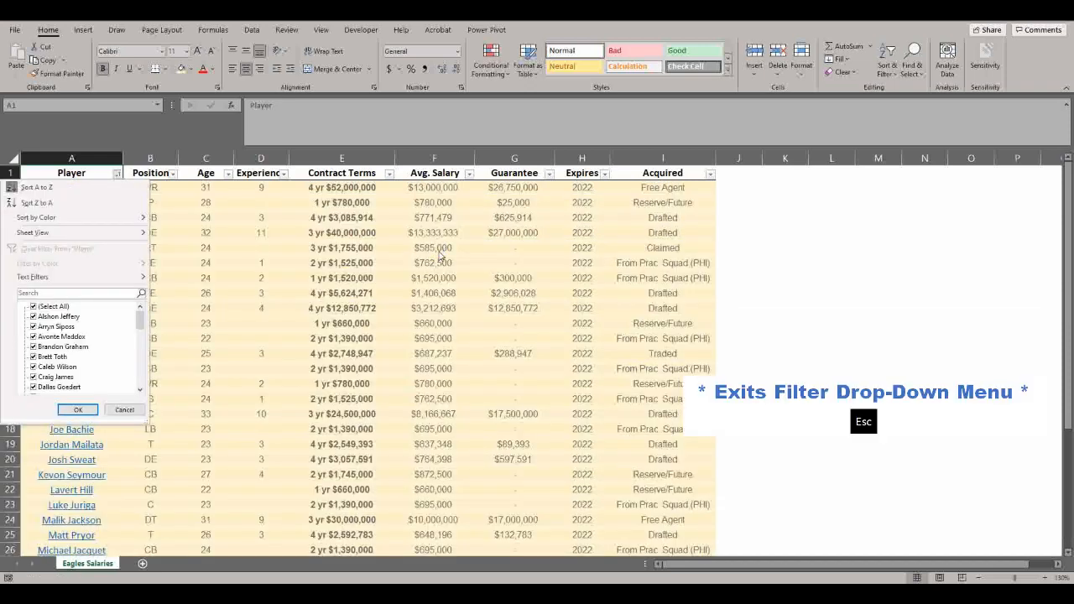
key(Down)
key(Down)
key(Down)
key(Down)
key(Down)
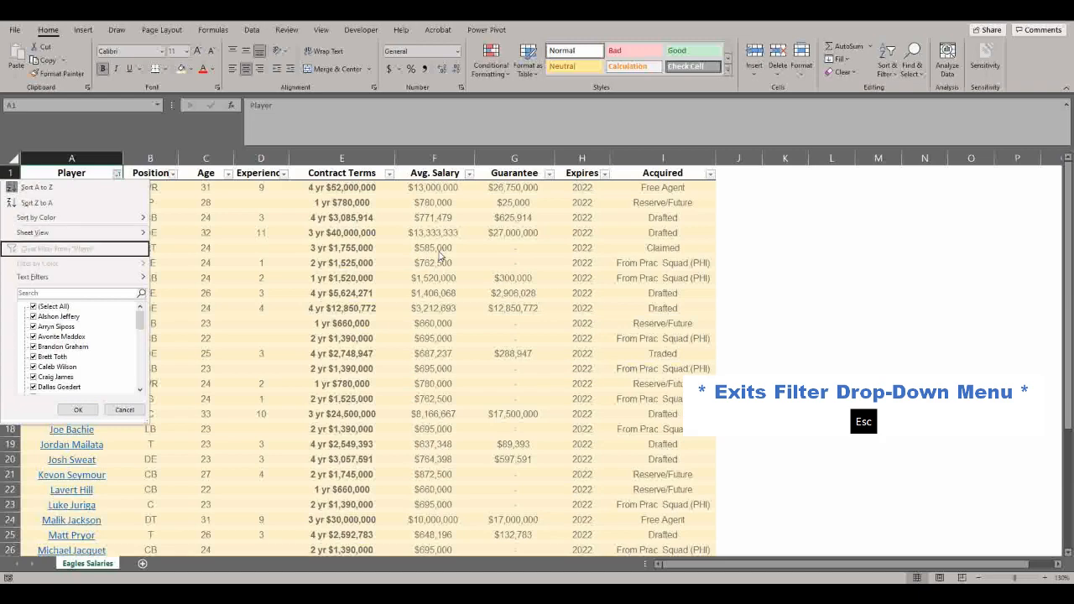
key(Escape)
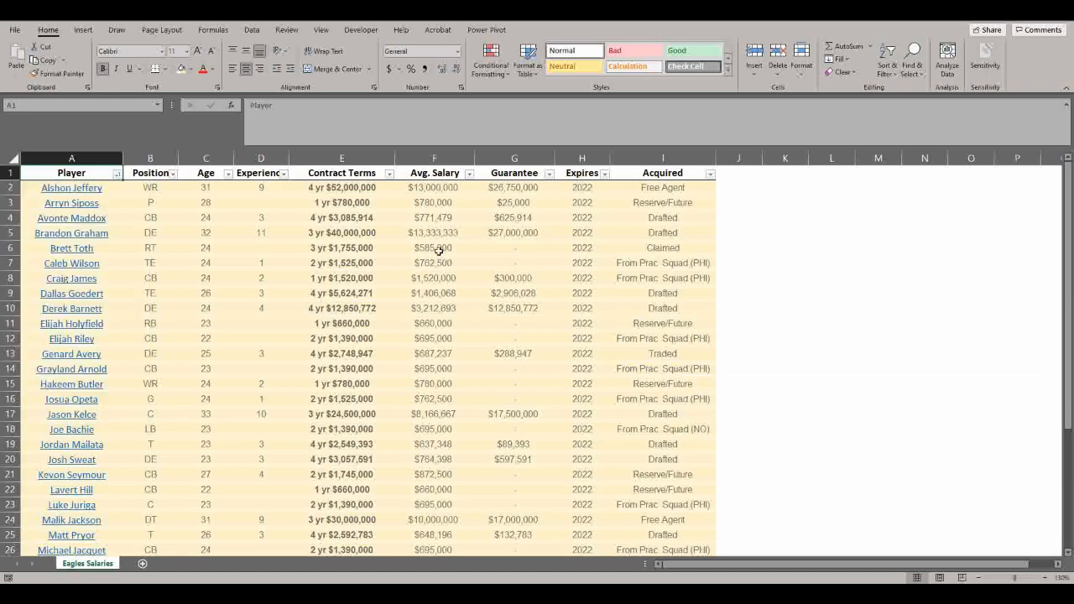
Filter the Player column to only Alshon Jeffery, Avonte Maddox and Brett Toth, with all other players unchecked.
key(alt+Down)
key(Down)
key(Down)
key(Down)
key(Down)
key(Down)
key(Down)
key(Down)
key(Down)
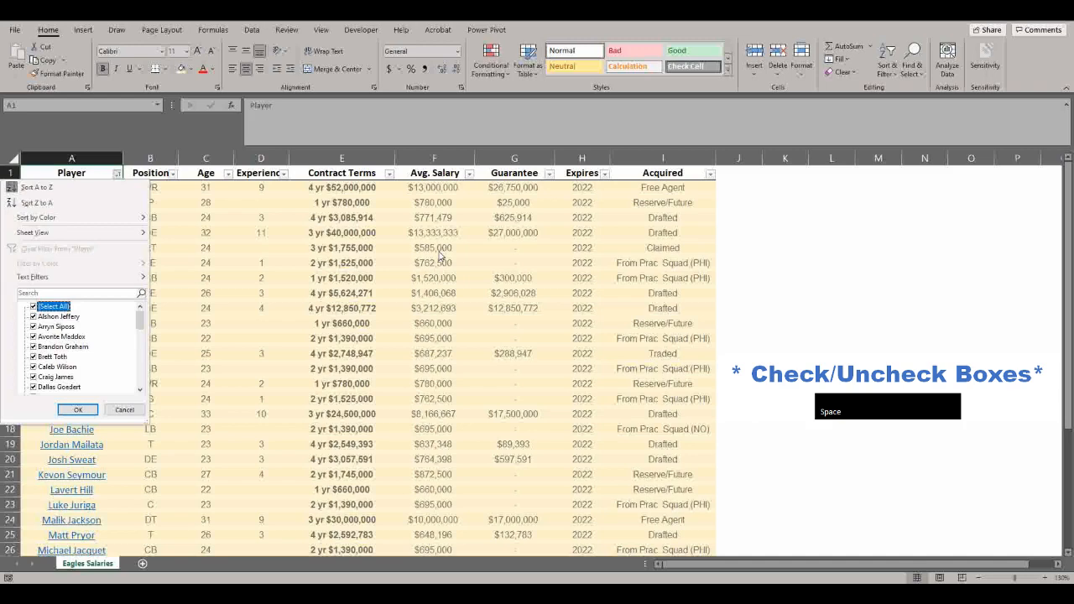
key(space)
key(Down)
key(space)
key(Down)
key(Down)
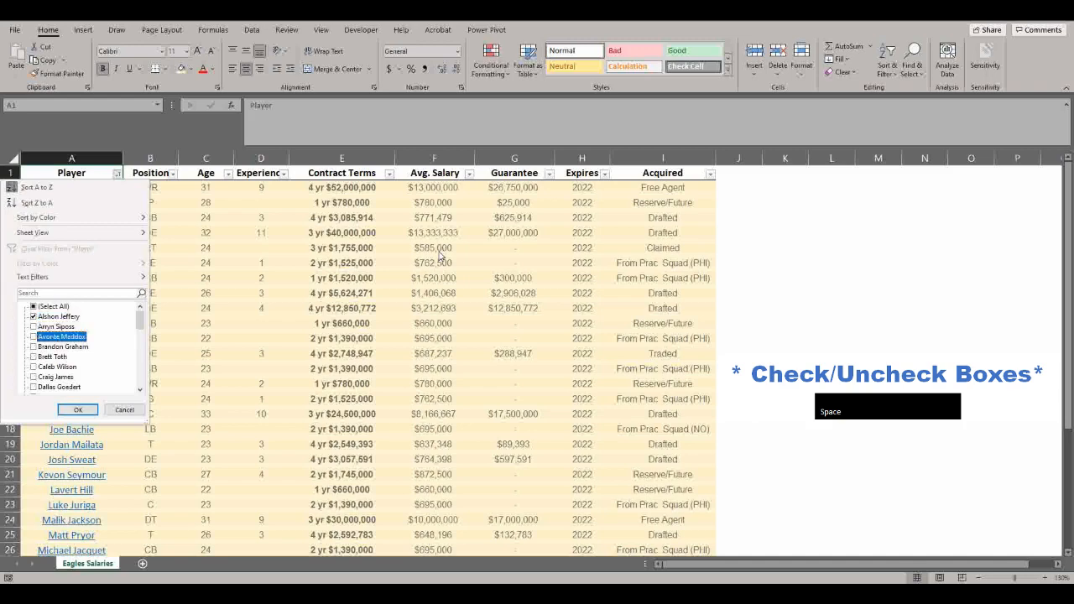
key(space)
key(Down)
key(Down)
key(Tab)
key(Return)
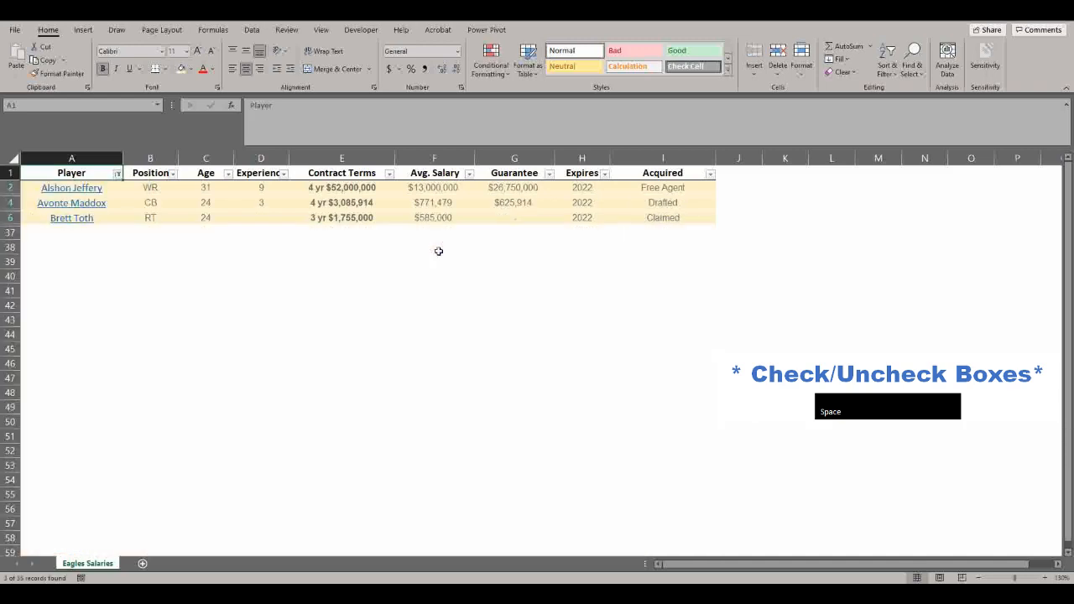
Clear the filter from the Player column and return to its header cell.
key(alt+Down)
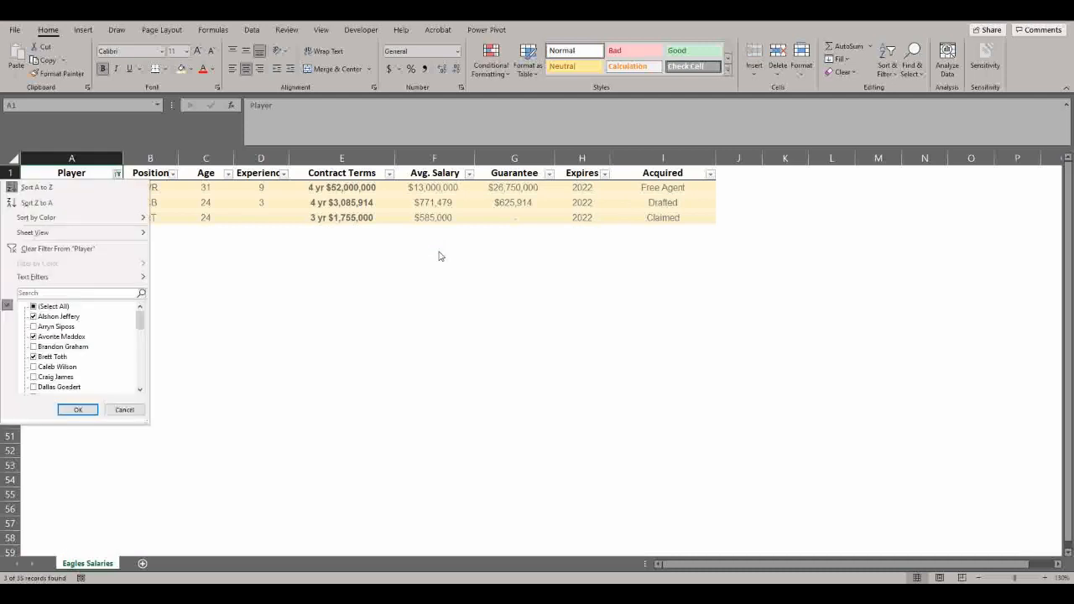
key(c)
key(Down)
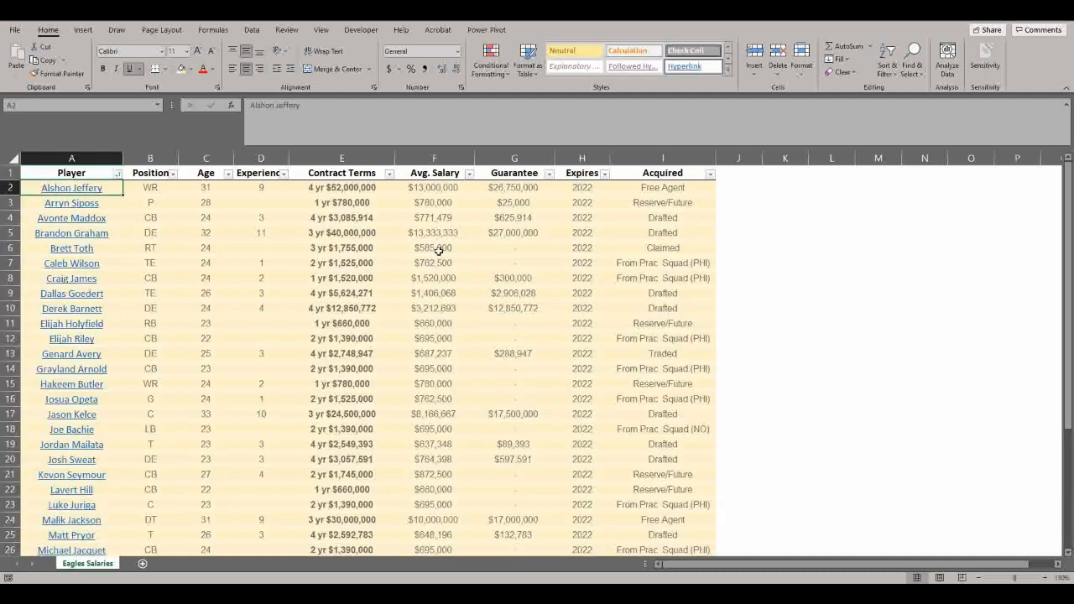
key(Up)
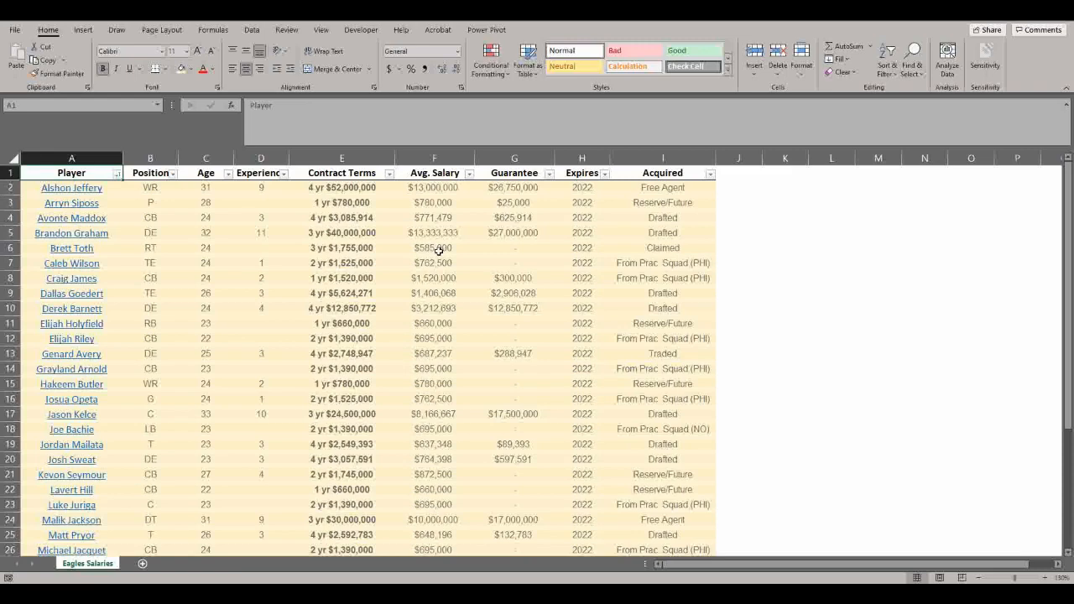